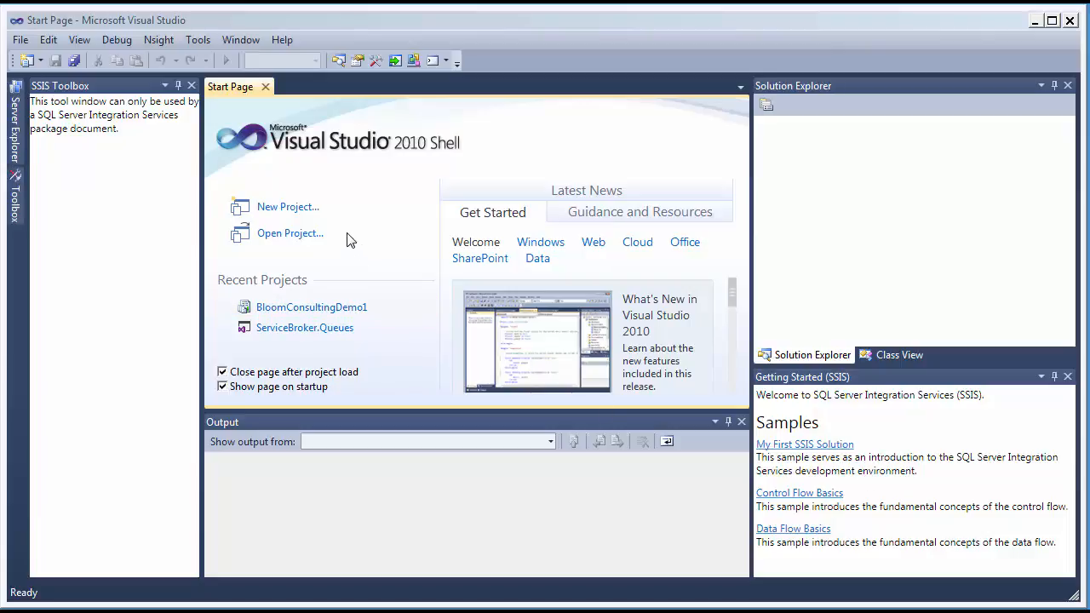
# Try to create an Integration Services project named BloomConsultingSSISDemo1 in the default projects location
pyautogui.click(309, 211)
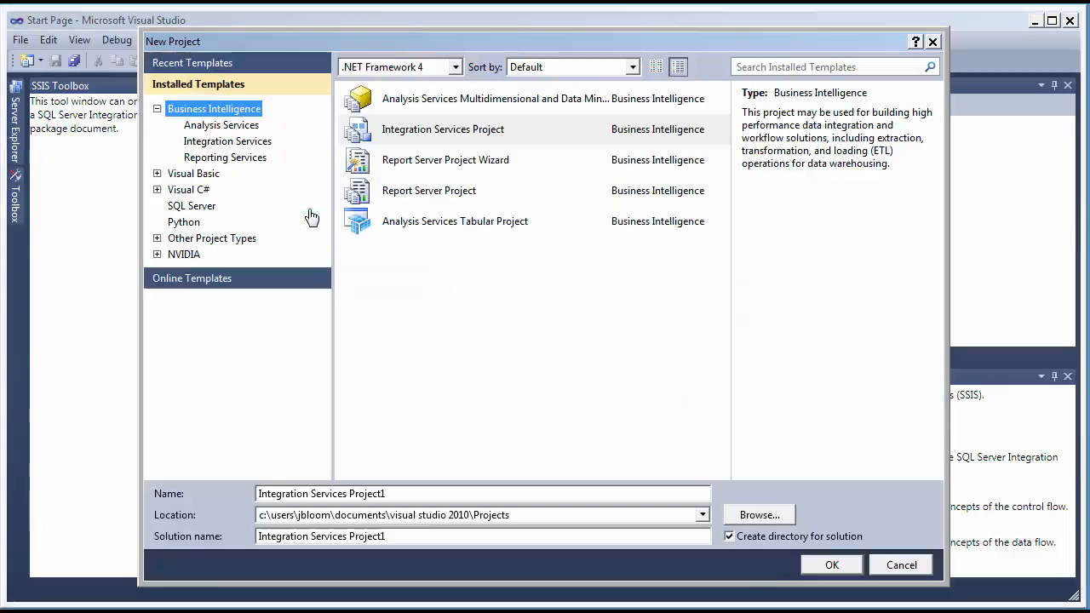
pyautogui.click(409, 138)
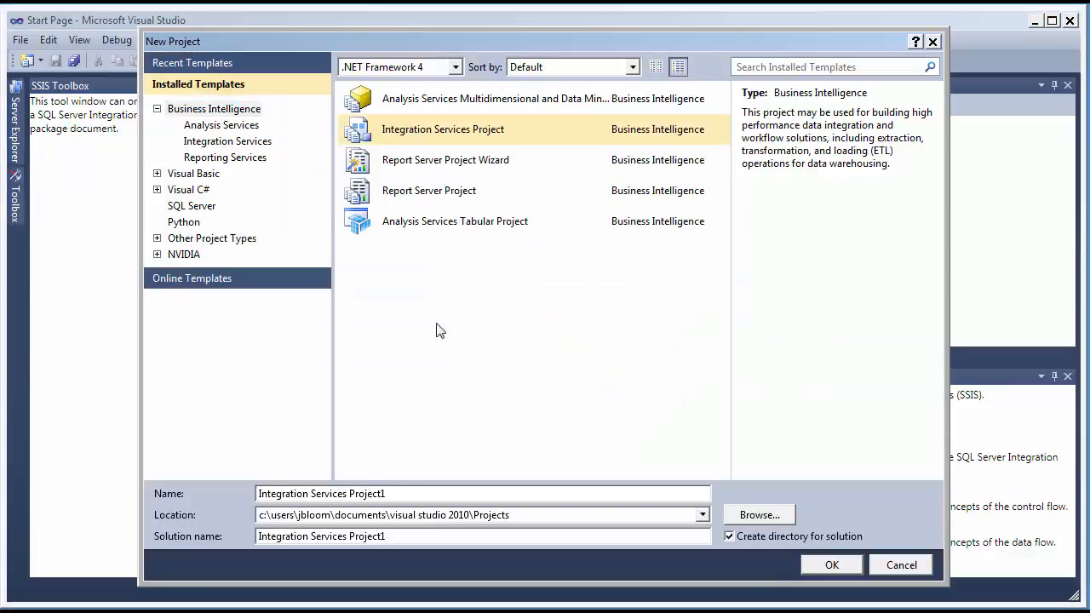
pyautogui.click(396, 493)
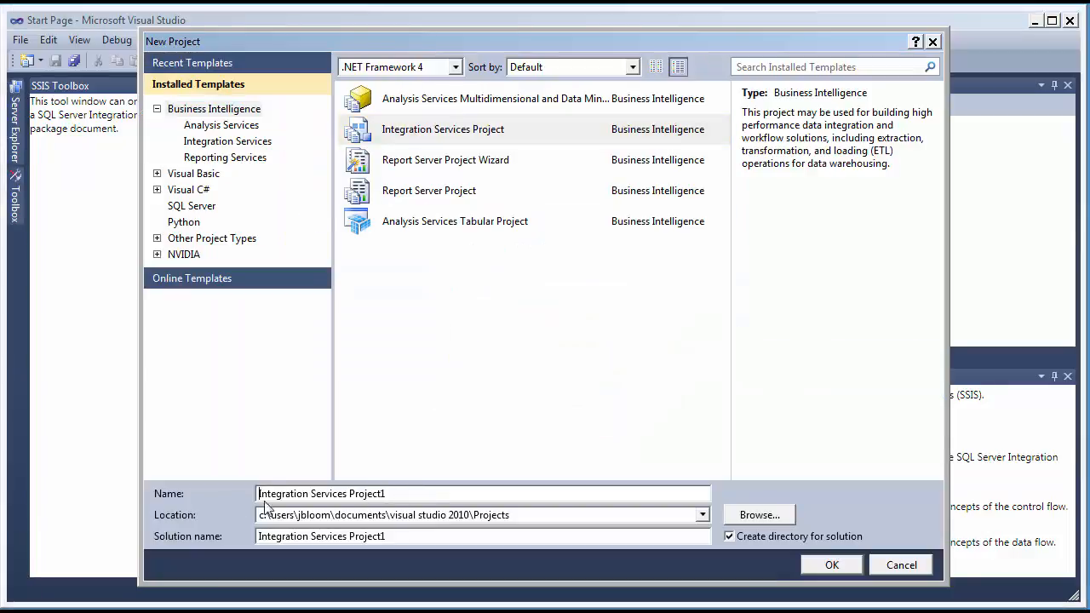
pyautogui.moveTo(405, 494); pyautogui.dragTo(192, 502)
pyautogui.write('Bl')
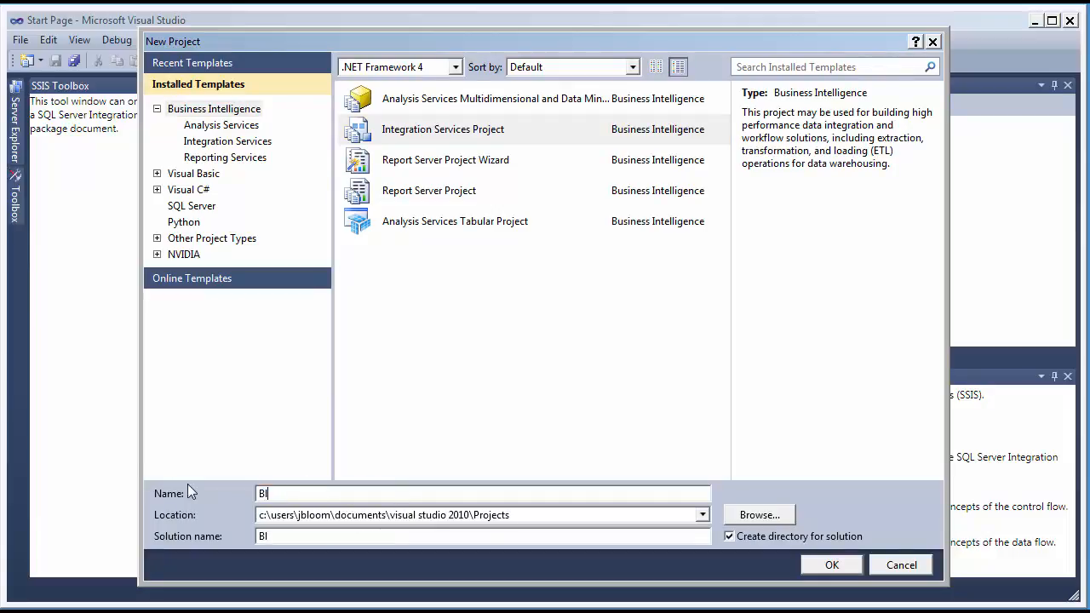
pyautogui.write('oomConsulting')
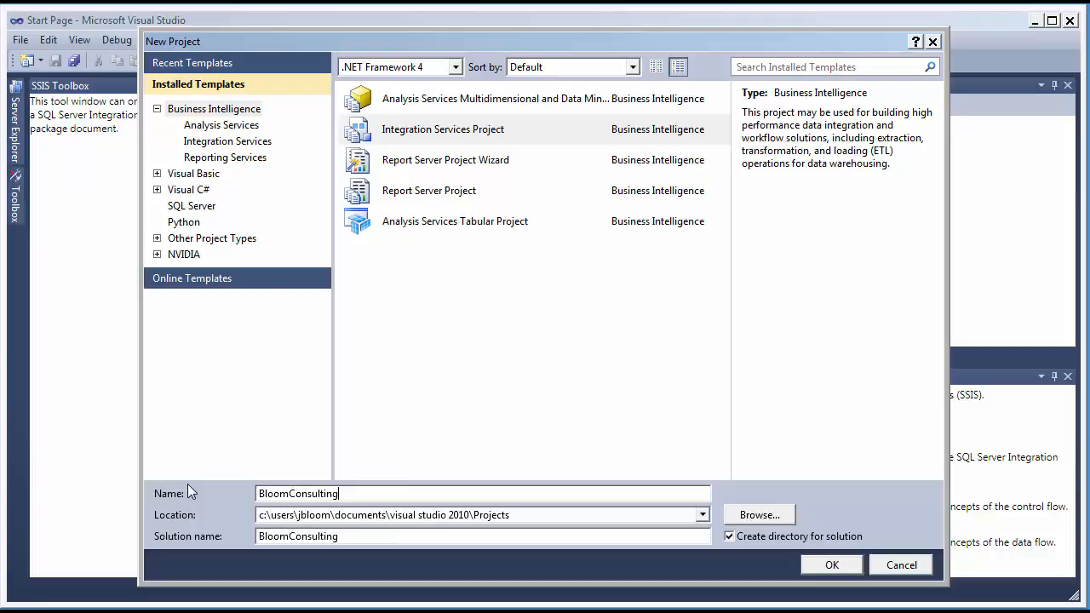
pyautogui.write('SSISDemo1')
pyautogui.click(831, 568)
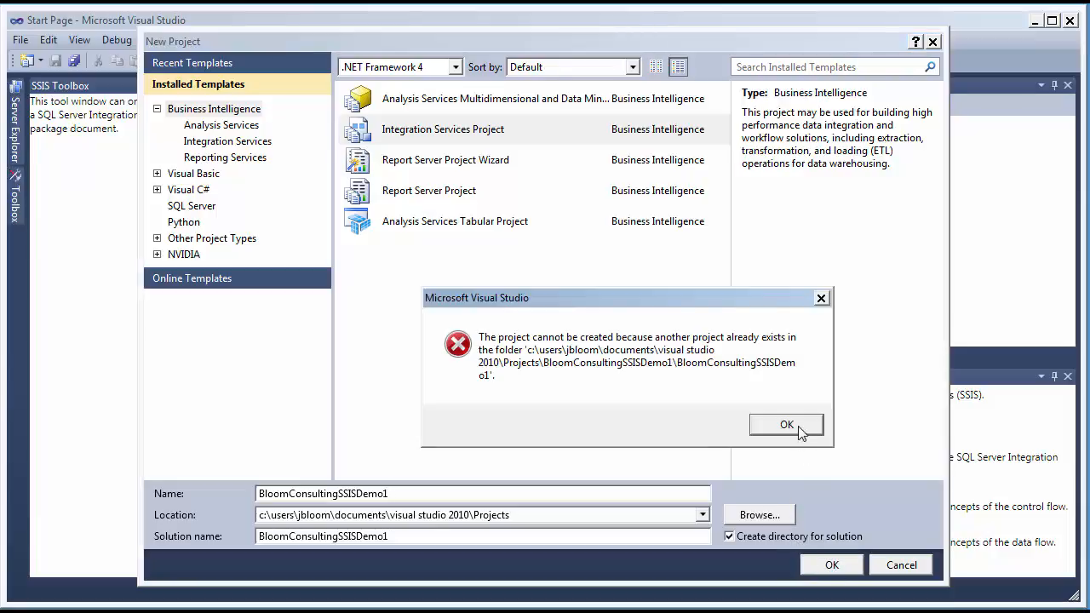
# Dismiss the error, rename the project to BloomConsultingSSISDemo and create it
pyautogui.click(787, 425)
pyautogui.click(426, 493)
pyautogui.press('BackSpace')
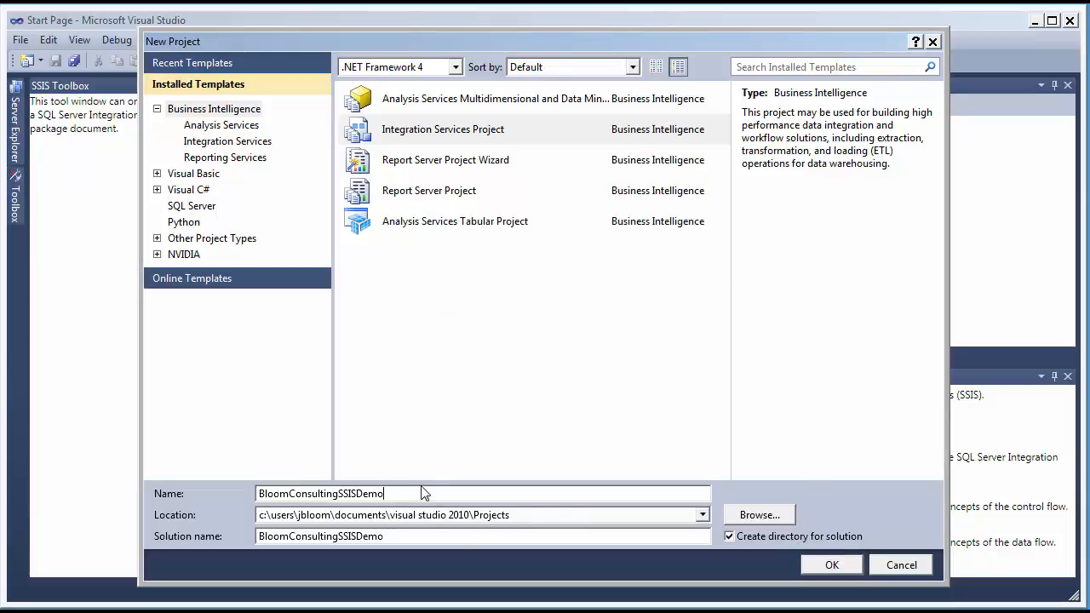
pyautogui.click(819, 565)
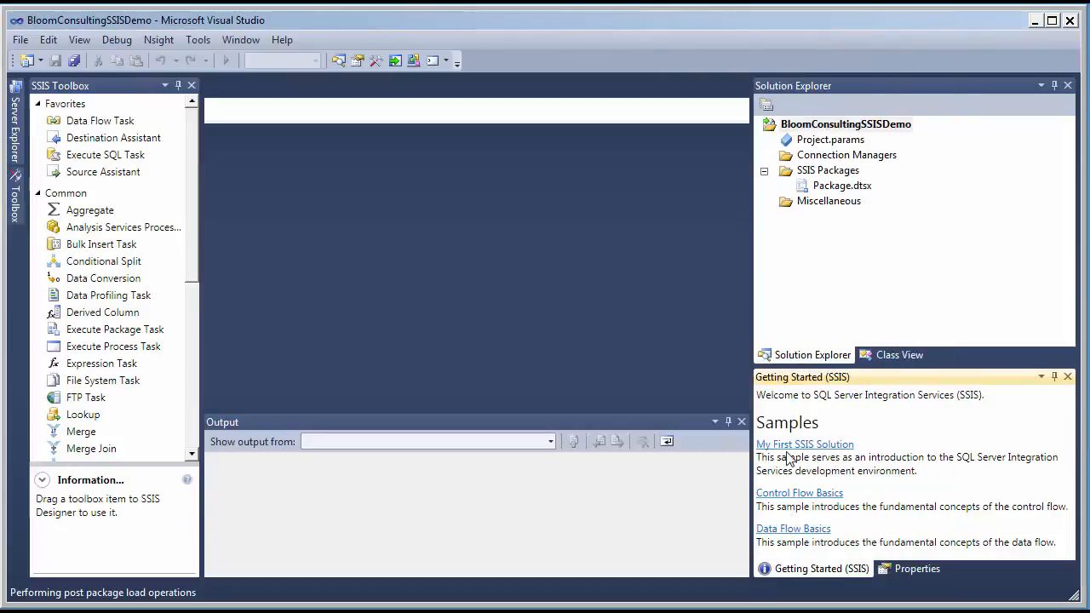
# Start adding a project-level connection manager of type OLEDB
pyautogui.click(814, 158)
pyautogui.rightClick(817, 158)
pyautogui.click(835, 168)
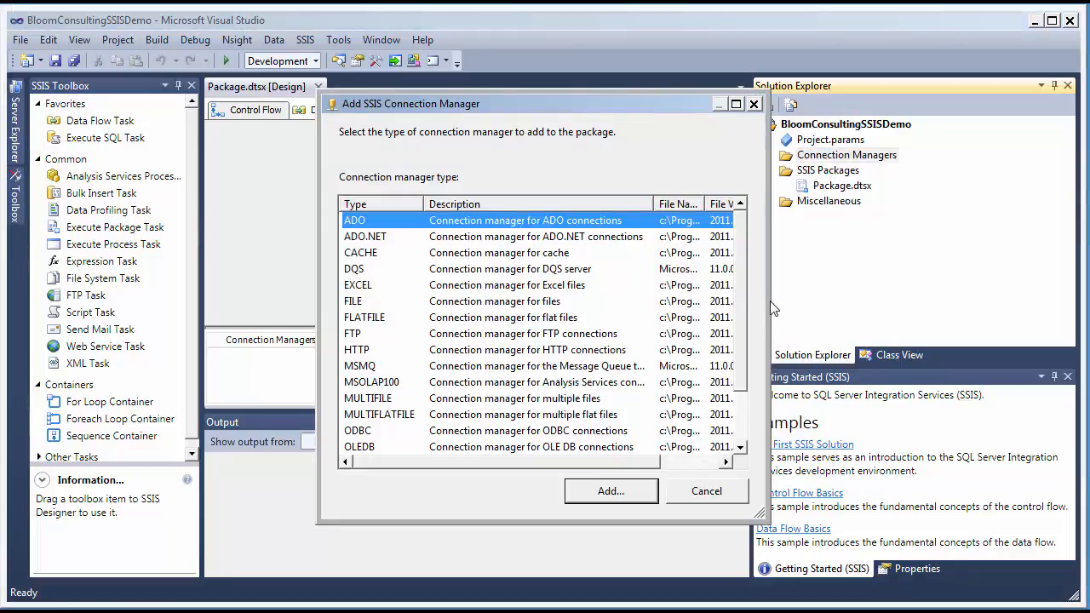
pyautogui.scroll(-2, 749, 328)
pyautogui.click(372, 386)
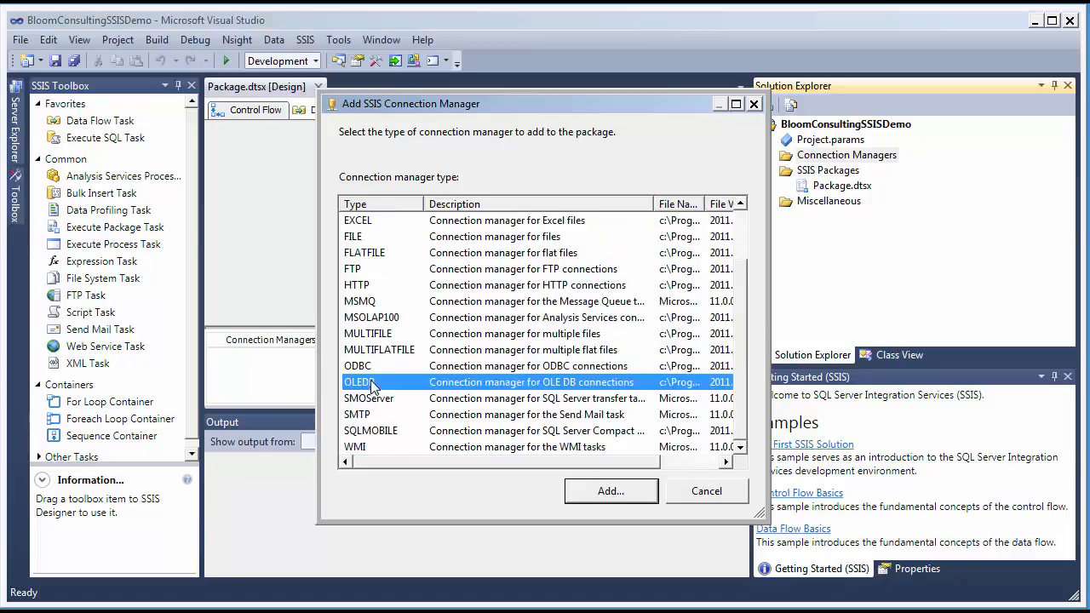
pyautogui.click(609, 492)
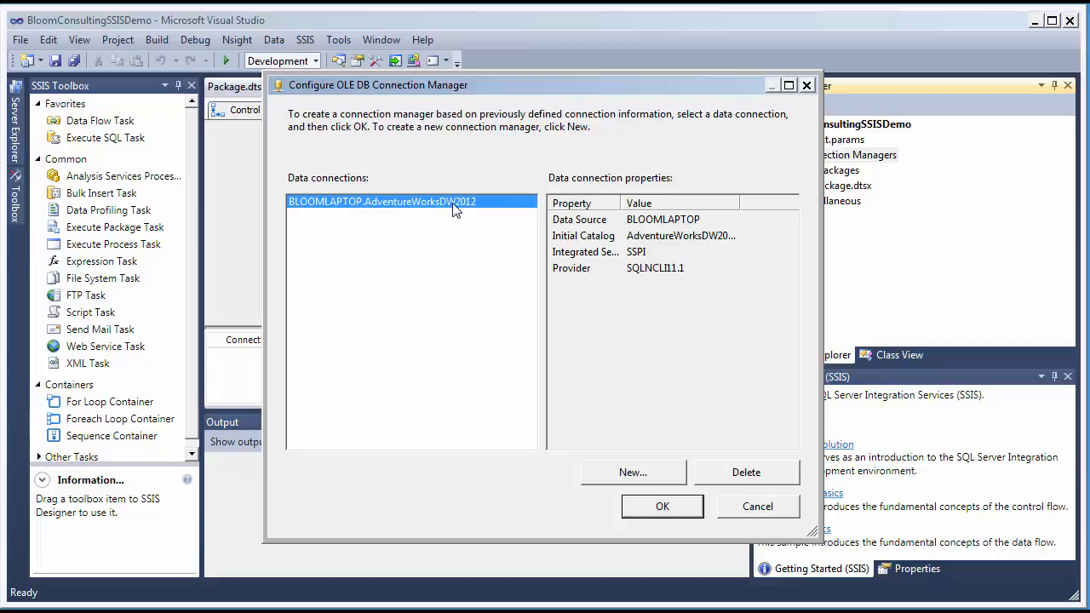
# Define a new OLE DB data connection to server BLOOMLAPTOP with the AdventureWorksDW2012 database
pyautogui.click(654, 473)
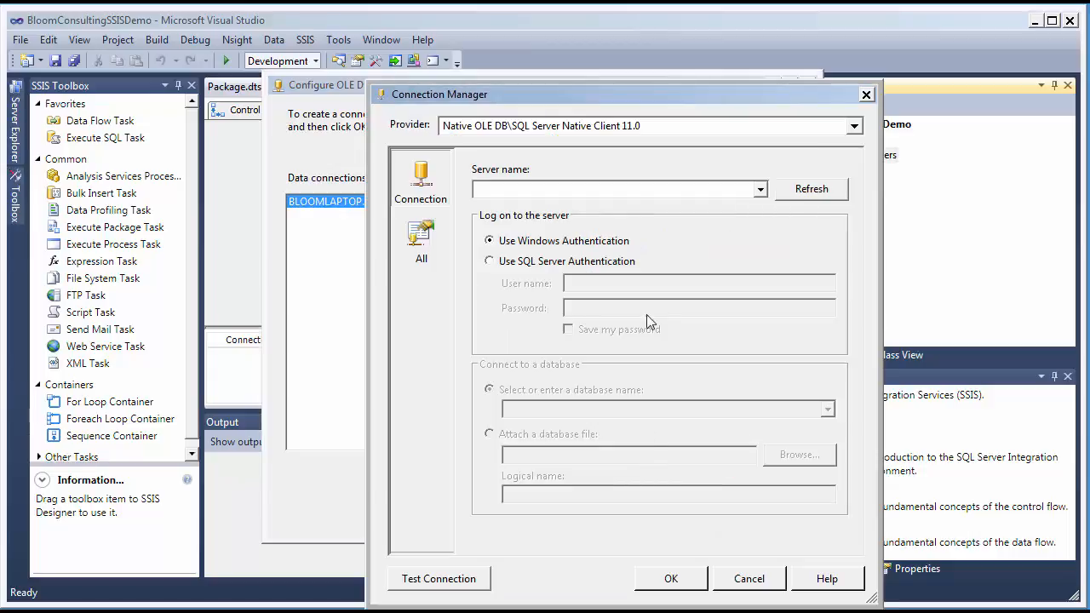
pyautogui.click(613, 189)
pyautogui.write('BLOOMLAPTOP')
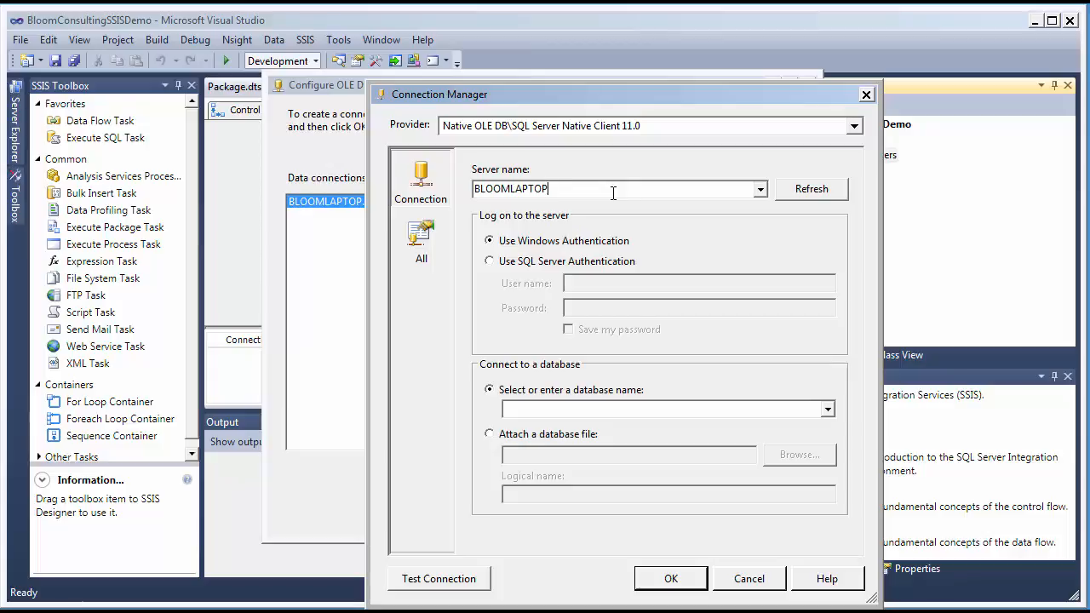
pyautogui.click(827, 410)
pyautogui.click(749, 440)
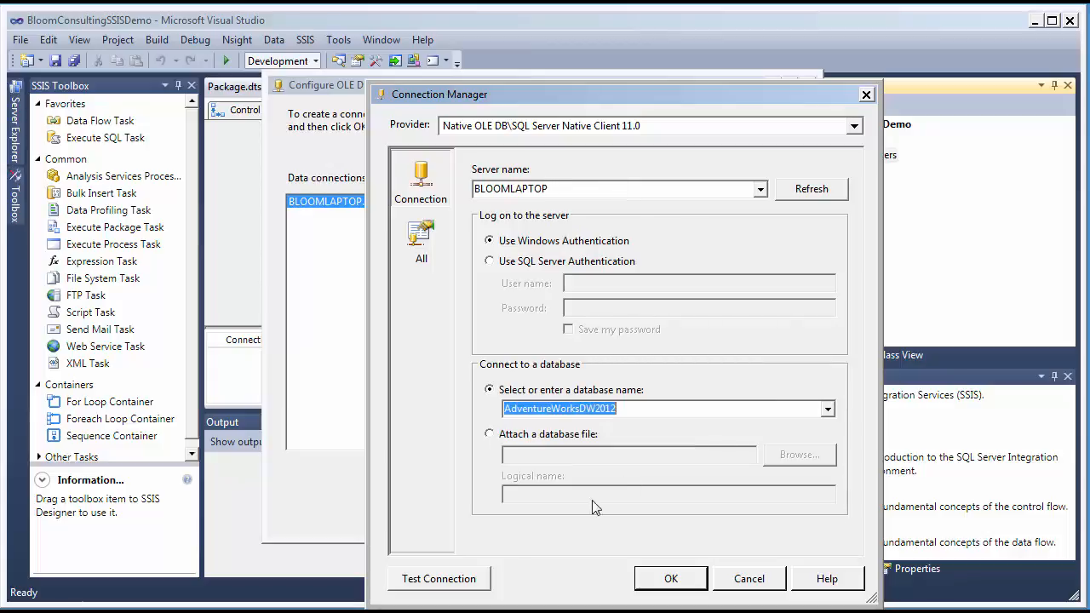
# Test the connection, add BLOOMLAPTOP.AdventureWorksDW2012 as the project's connection manager and save
pyautogui.click(482, 581)
pyautogui.click(864, 382)
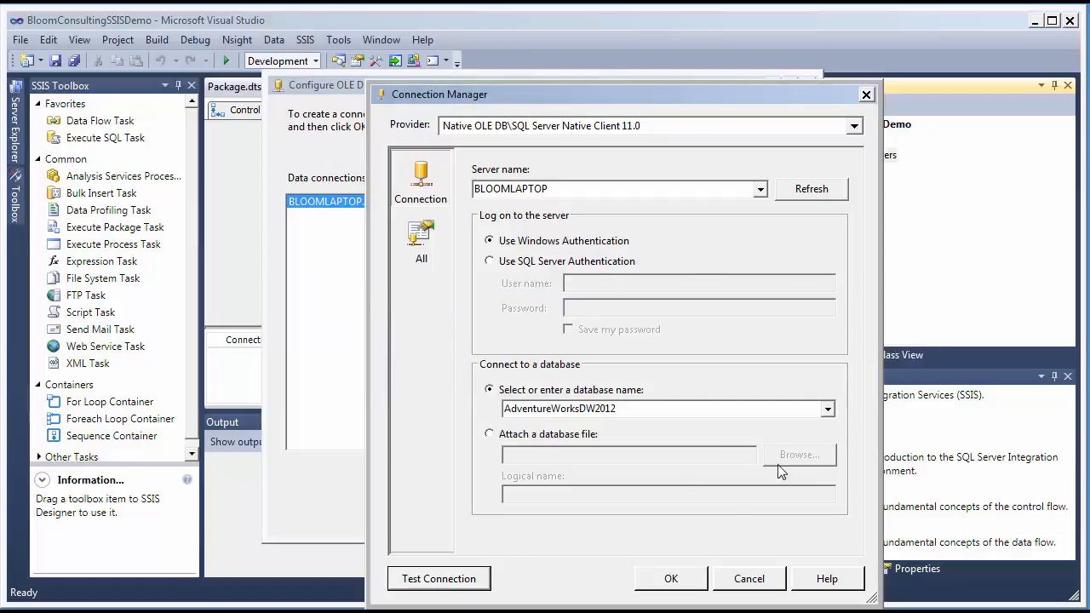
pyautogui.click(686, 573)
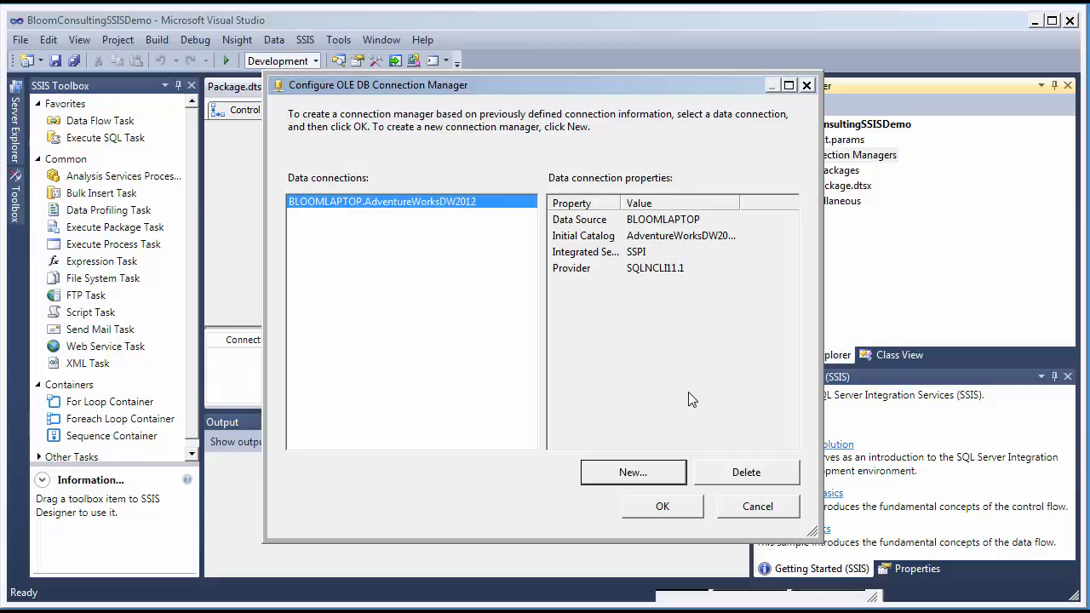
pyautogui.click(662, 506)
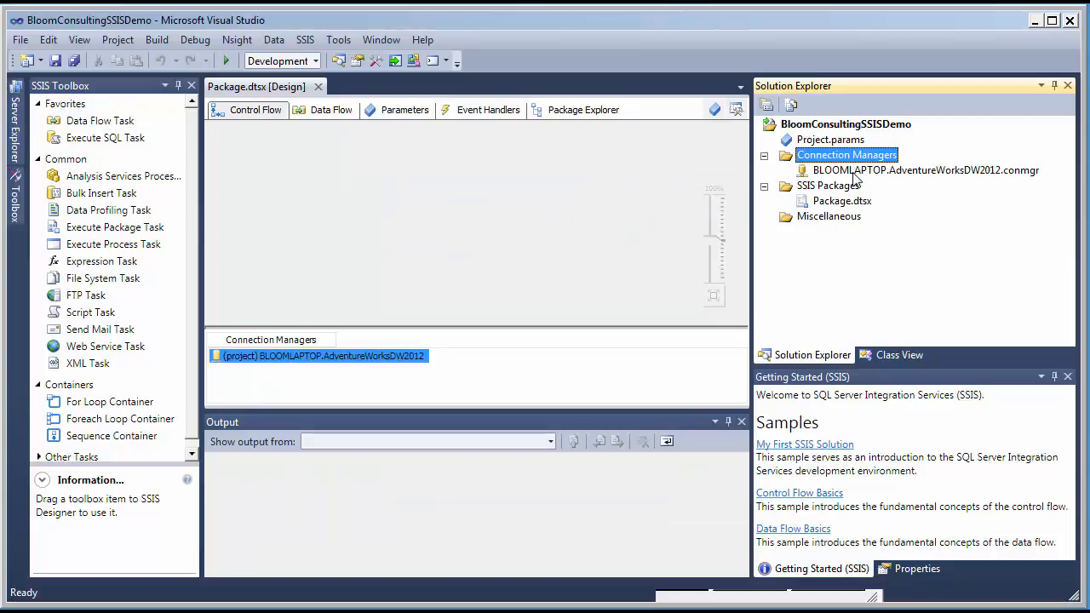
pyautogui.click(55, 60)
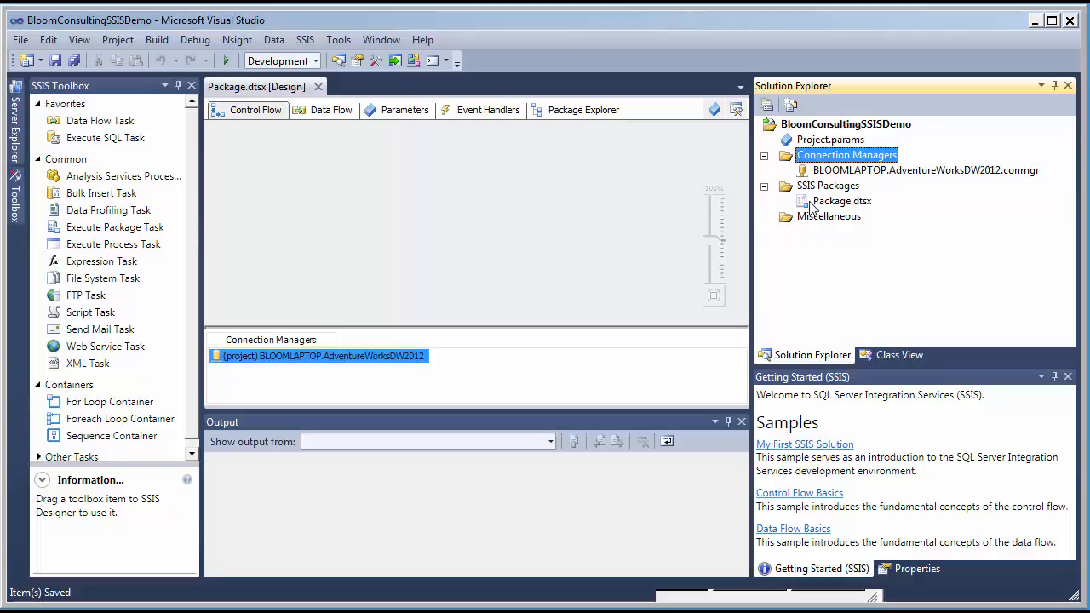
# Open Package.dtsx and place a Data Flow Task in the upper part of its control flow
pyautogui.click(811, 205)
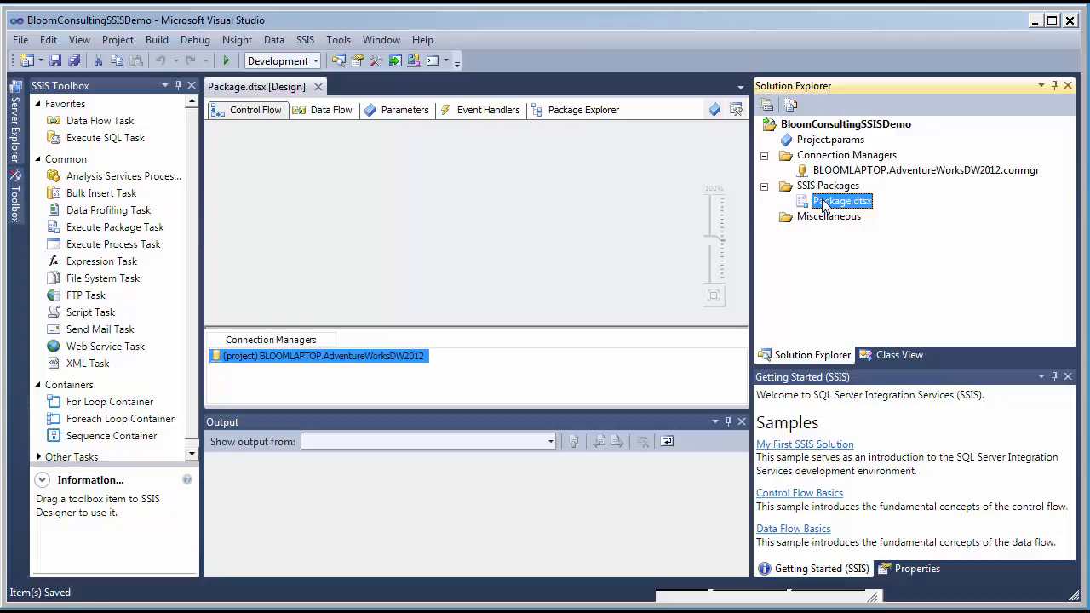
pyautogui.doubleClick(824, 206)
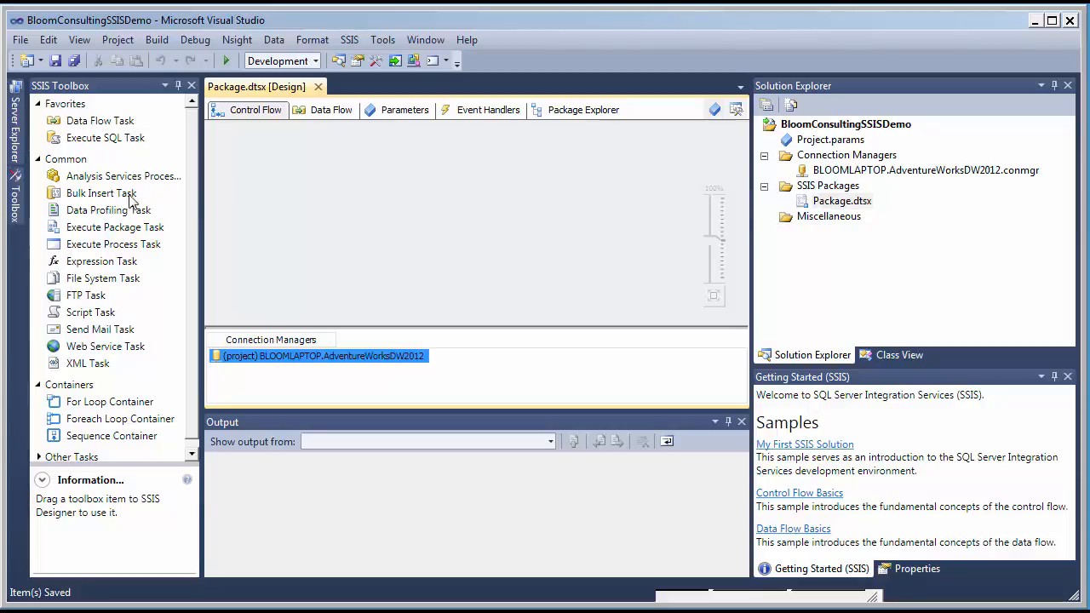
pyautogui.click(101, 139)
pyautogui.click(102, 121)
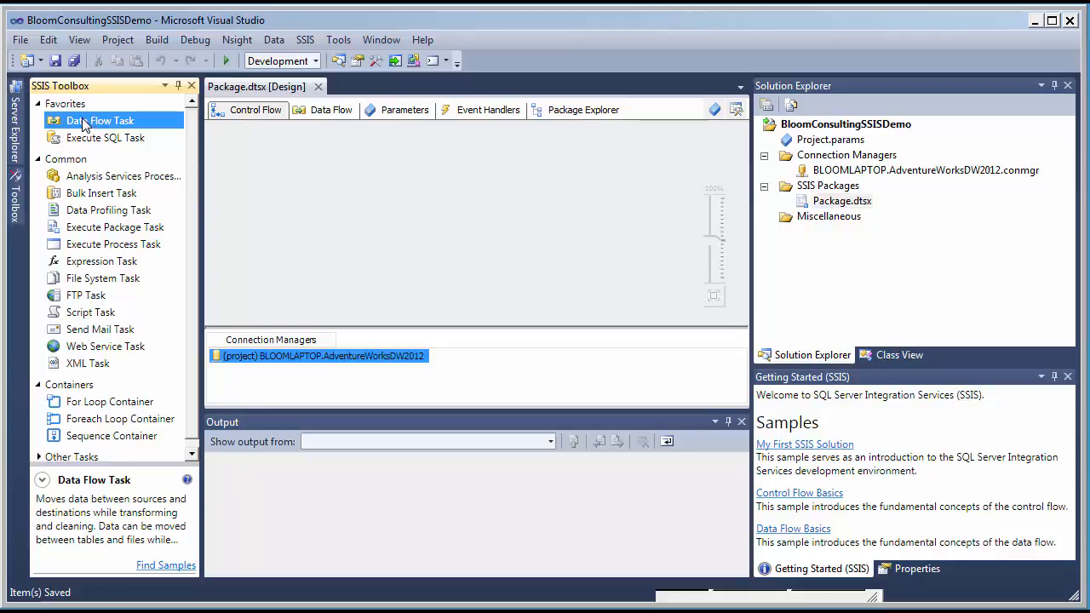
pyautogui.moveTo(111, 127); pyautogui.dragTo(286, 164)
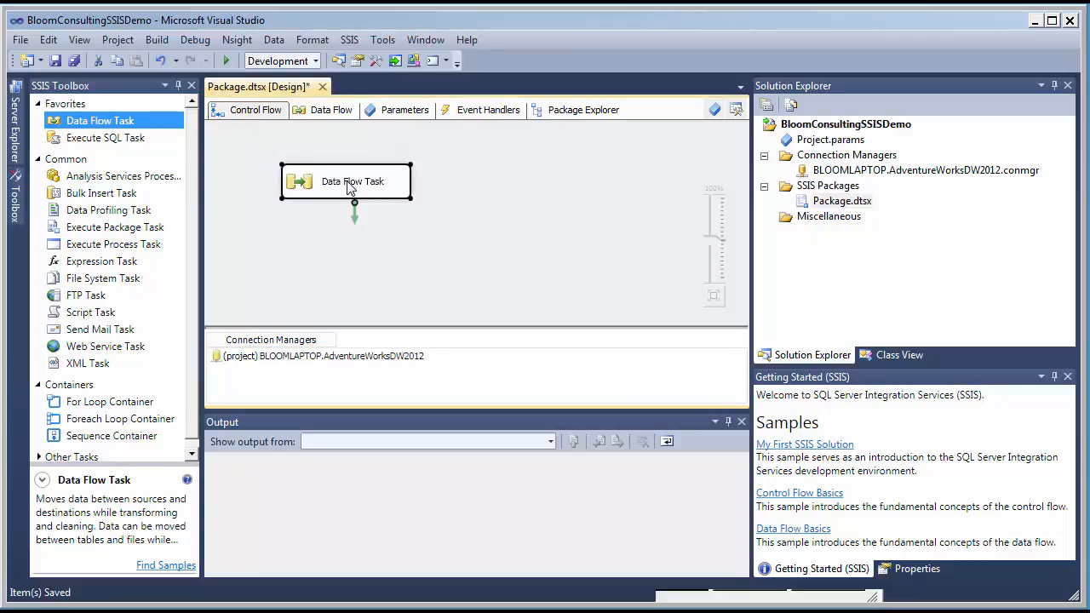
pyautogui.moveTo(350, 186); pyautogui.dragTo(332, 175)
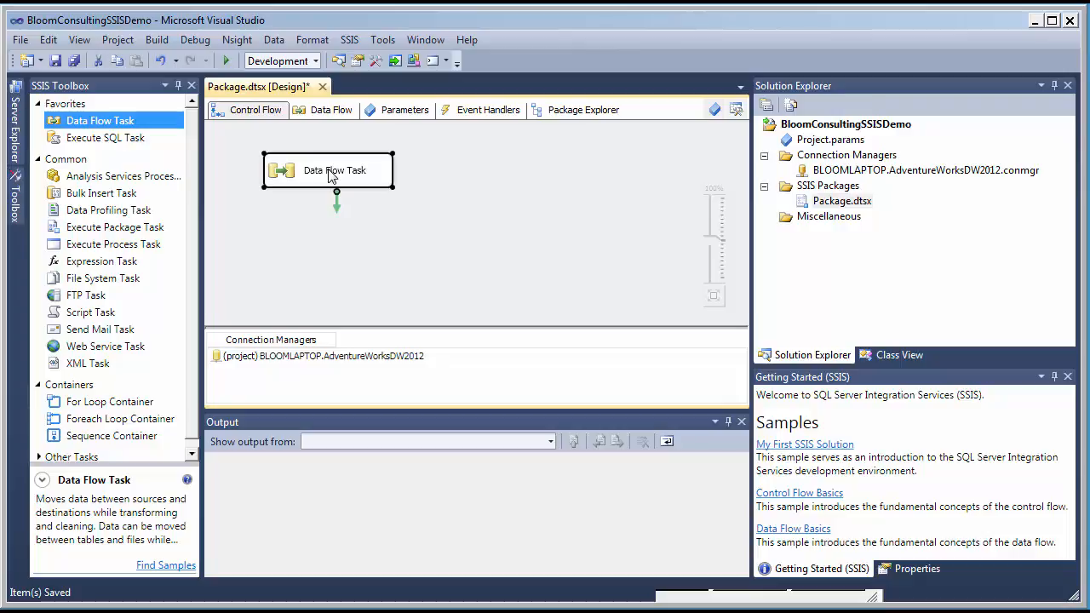
# Open the Data Flow Task and use the Source Assistant to add a SQL Server source using the BLOOMLAPTOP.AdventureWorksDW2012 connection
pyautogui.doubleClick(332, 176)
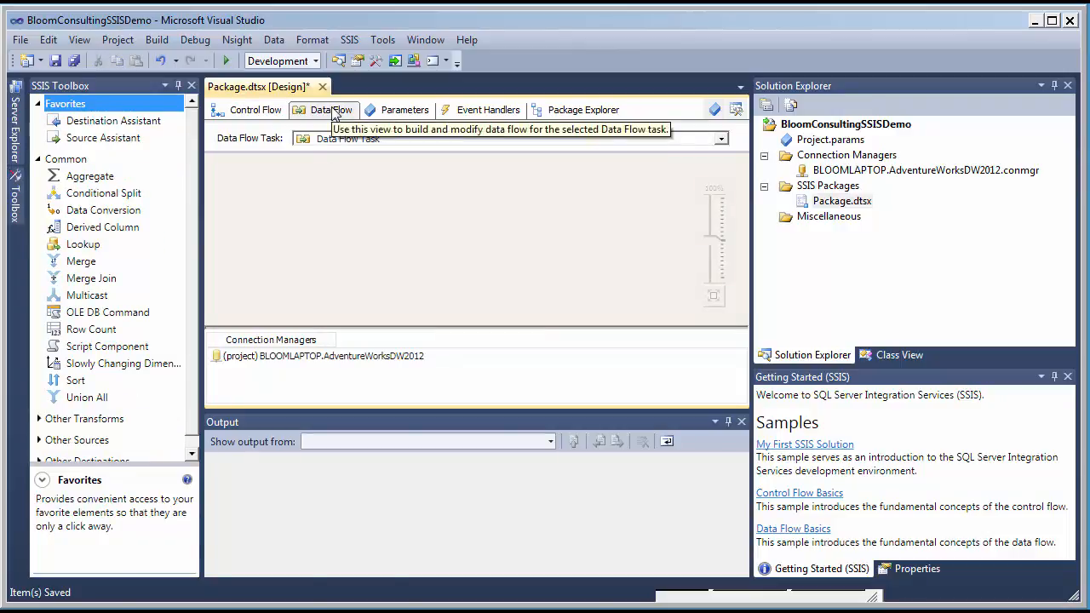
pyautogui.click(99, 140)
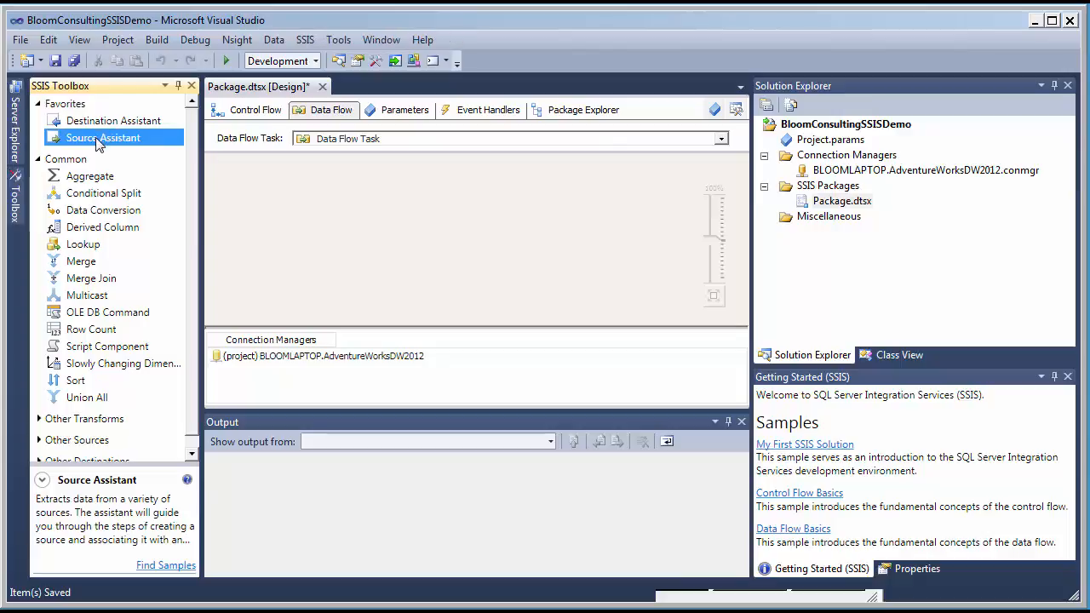
pyautogui.moveTo(96, 138); pyautogui.dragTo(261, 186)
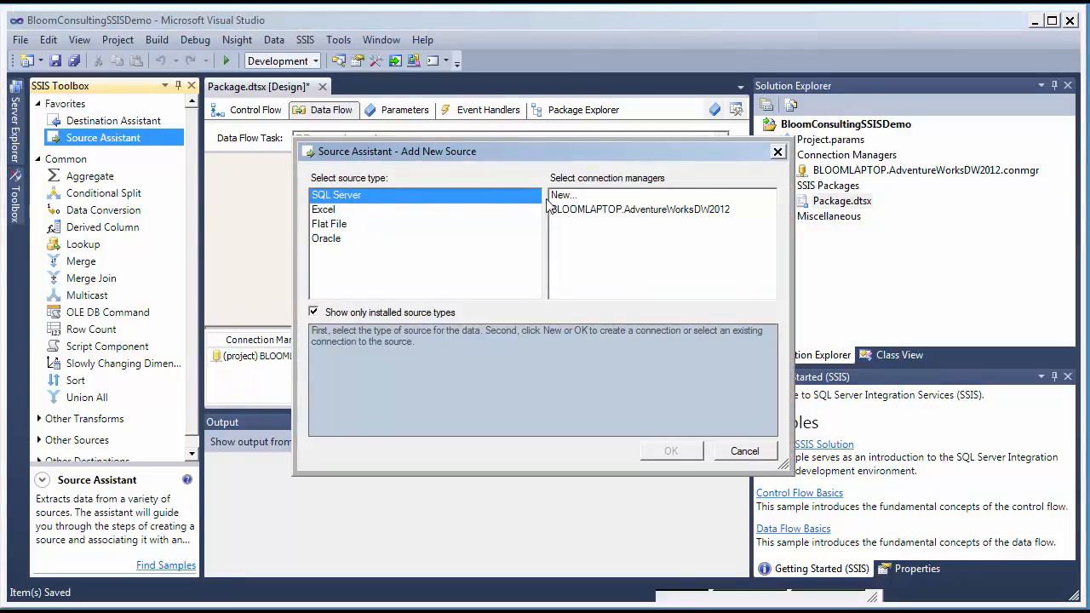
pyautogui.click(551, 209)
pyautogui.click(672, 452)
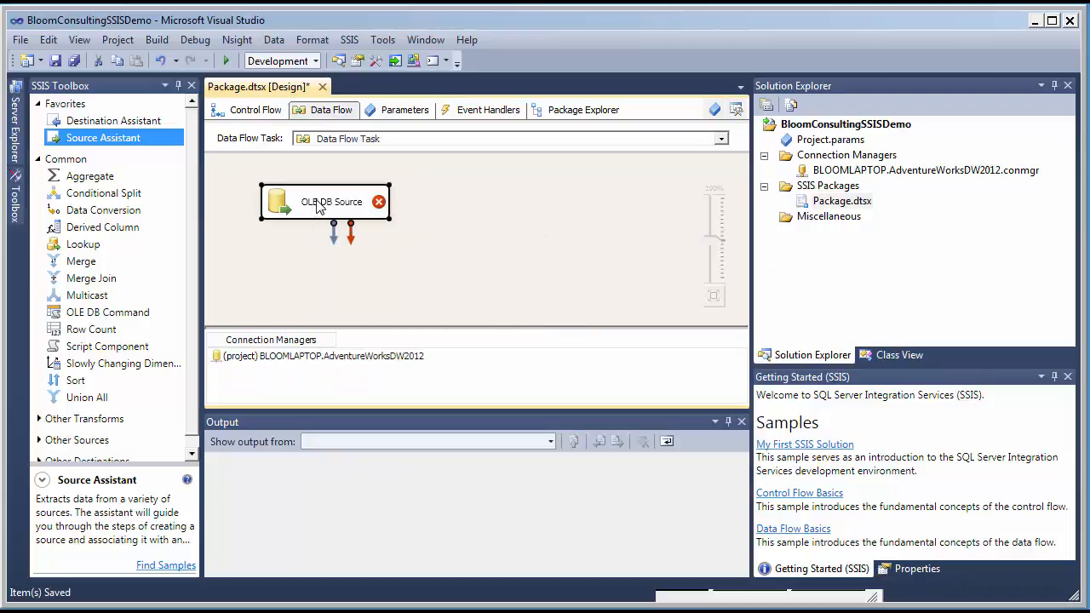
# Configure the OLE DB Source to read the [dbo].[DimCurrency] table in Table or view access mode
pyautogui.doubleClick(320, 207)
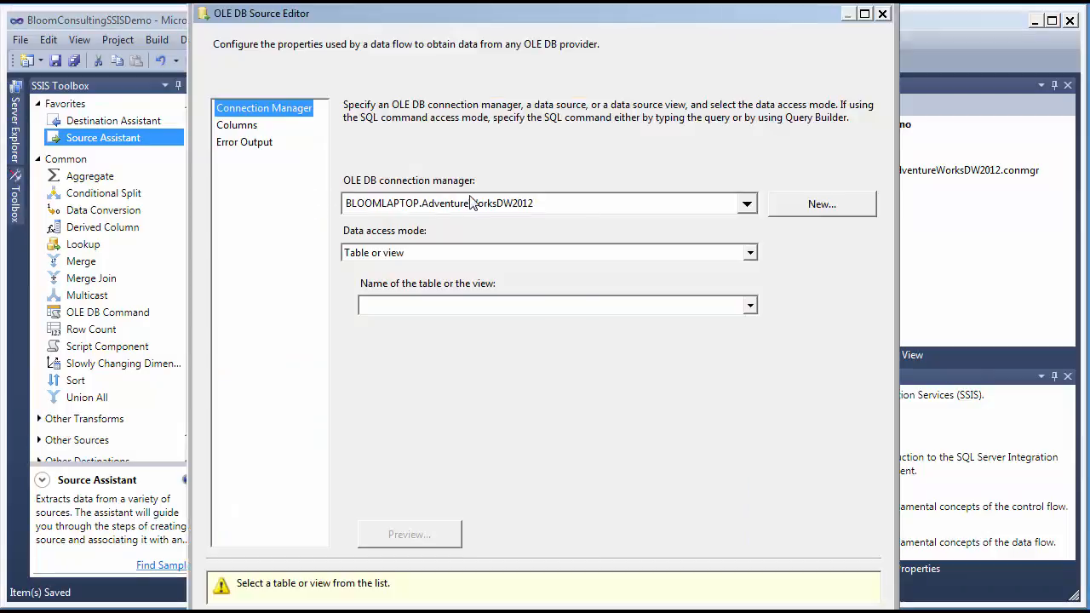
pyautogui.click(750, 254)
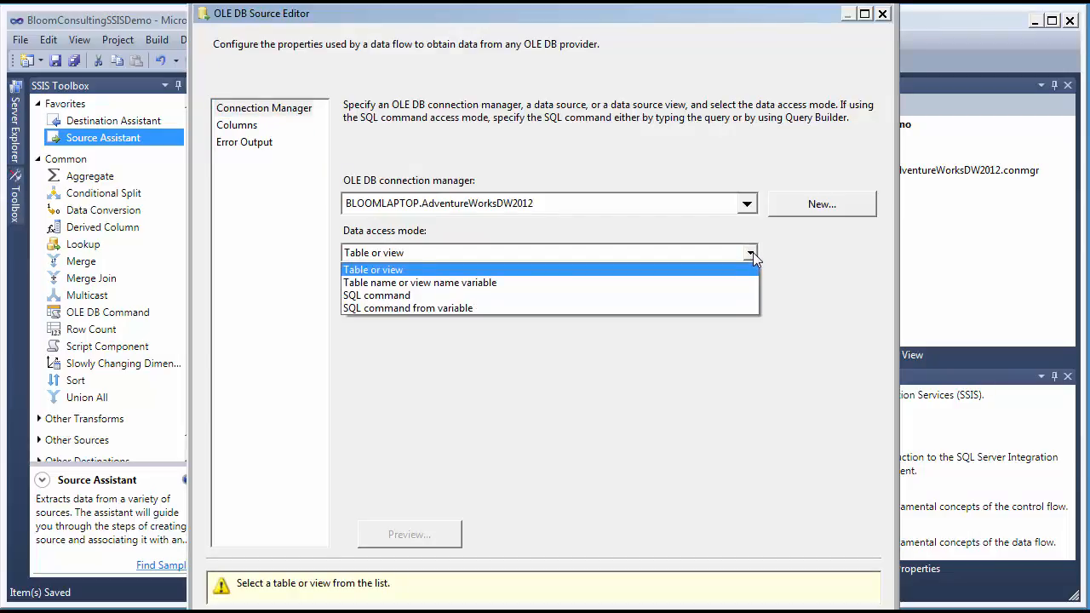
pyautogui.click(753, 254)
pyautogui.click(753, 307)
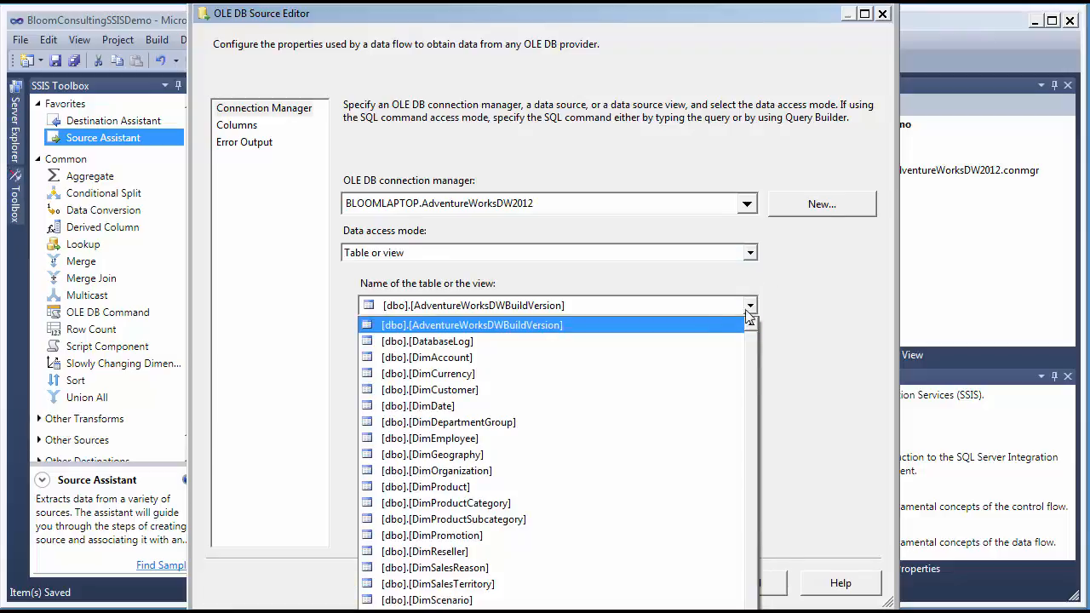
pyautogui.click(621, 372)
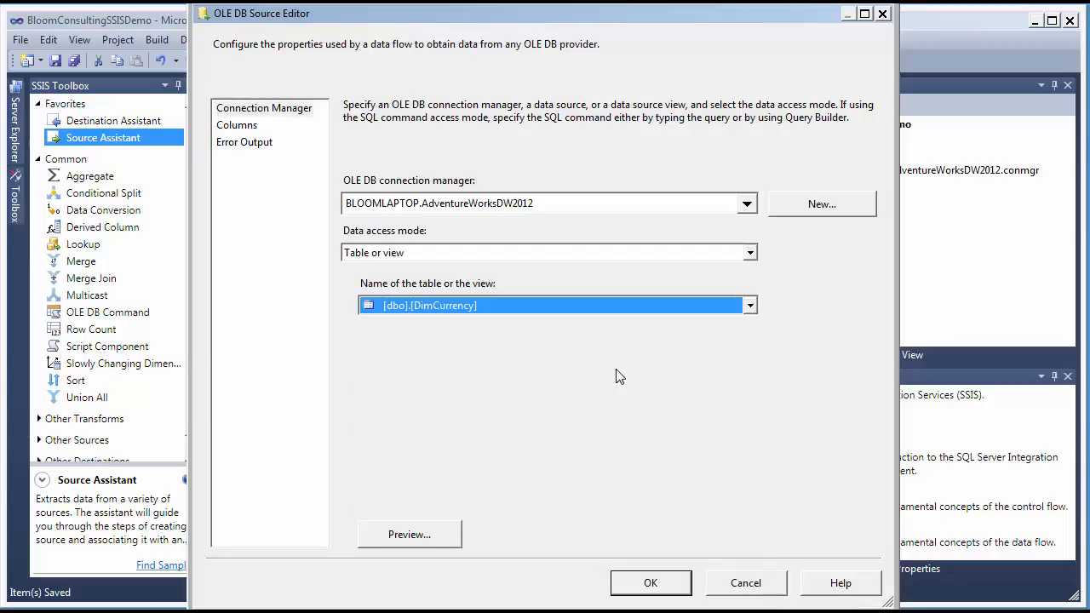
# Preview the source table's rows, and review the OLE DB Source's column mappings and error output settings
pyautogui.click(446, 541)
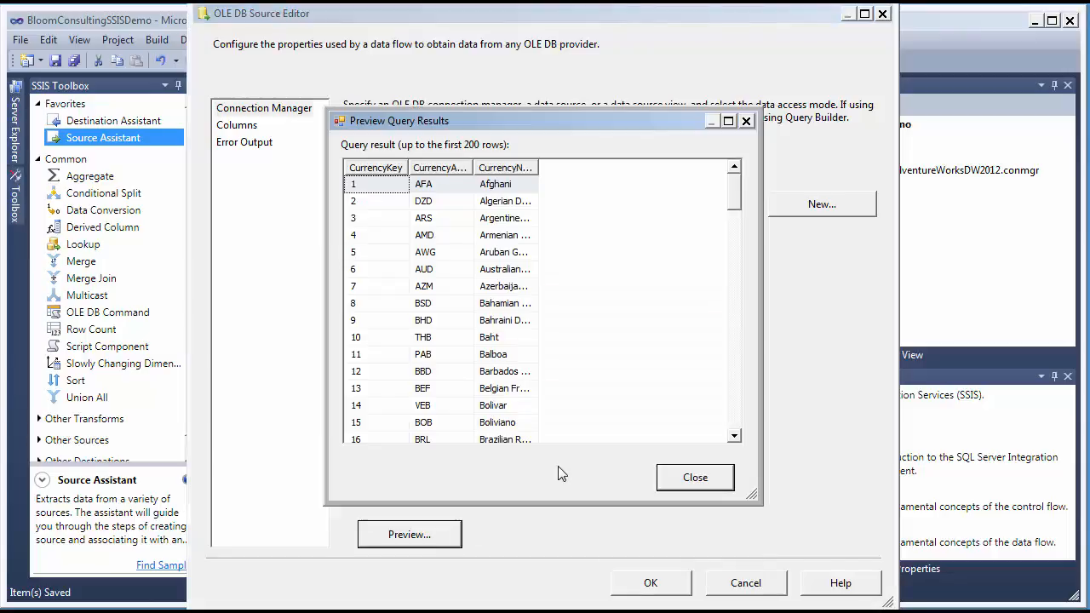
pyautogui.click(669, 482)
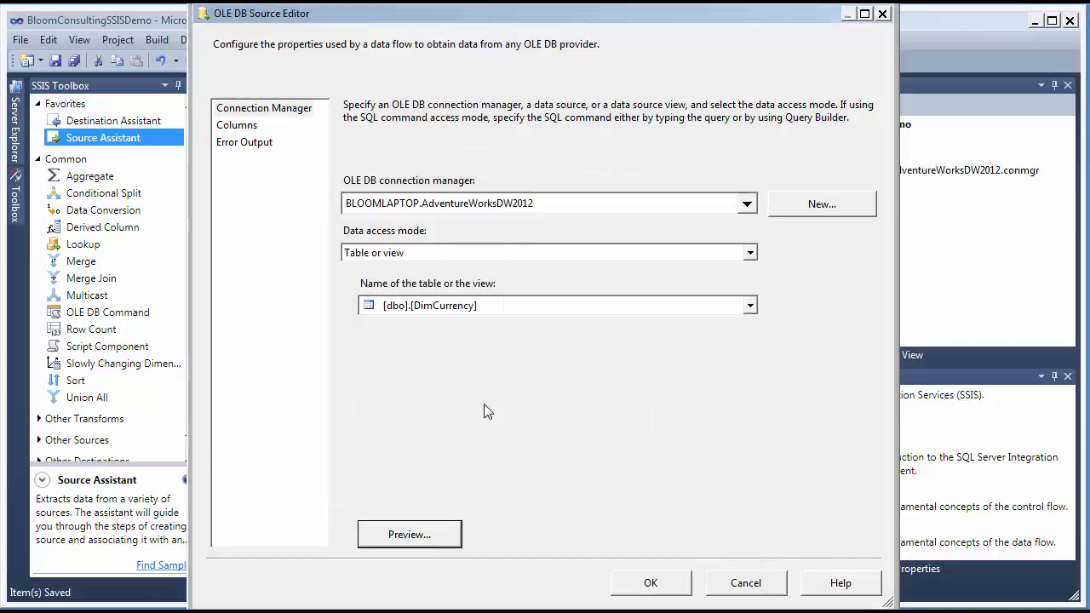
pyautogui.click(238, 126)
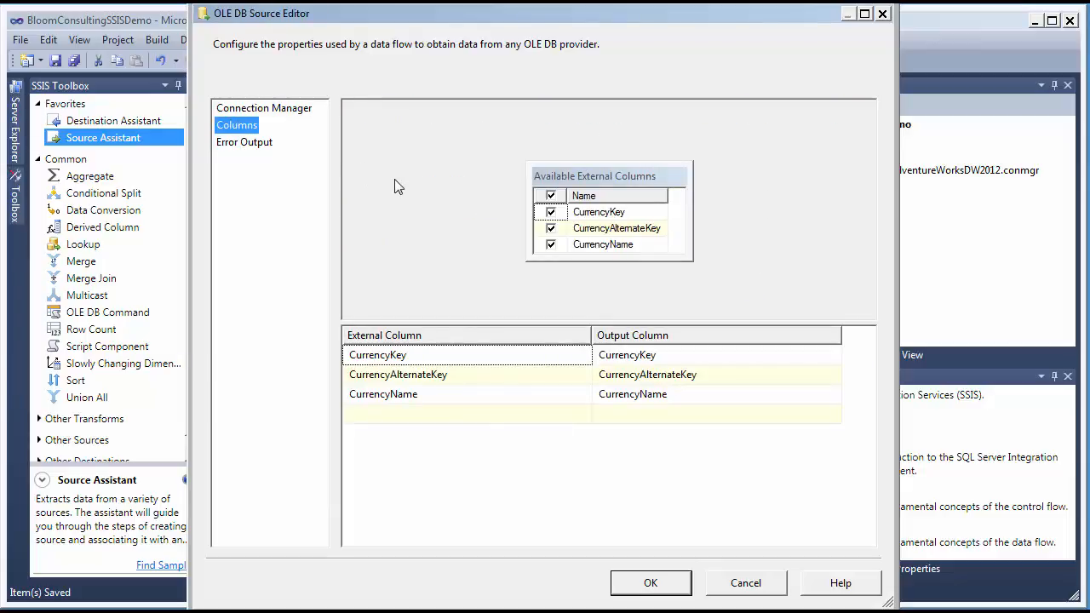
pyautogui.click(256, 143)
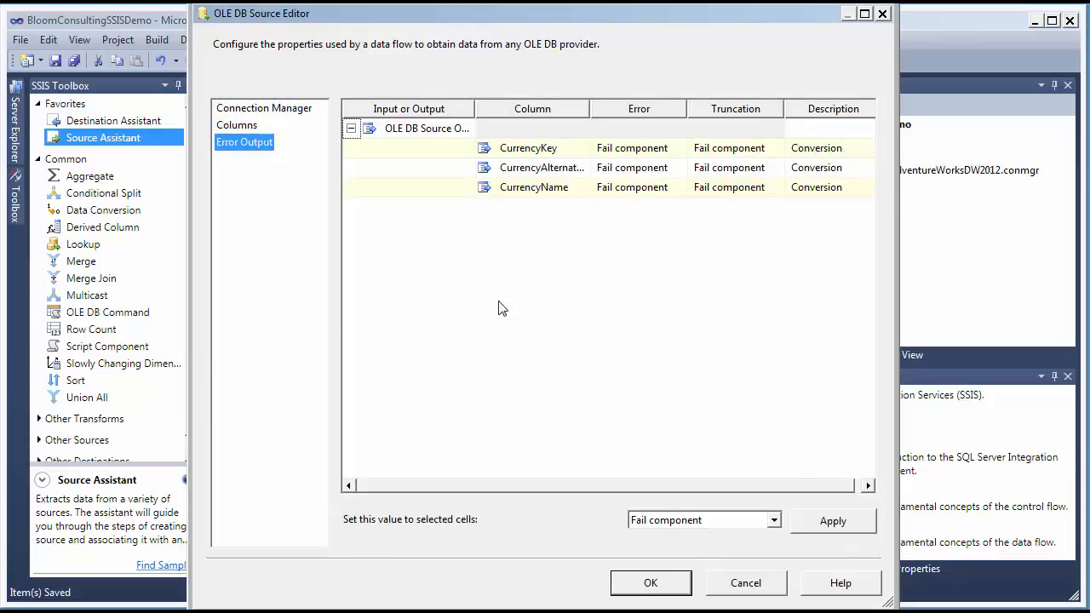
# Accept the OLE DB Source settings and rename the source component OLE DB Source SQL Demo
pyautogui.click(664, 587)
pyautogui.click(340, 204)
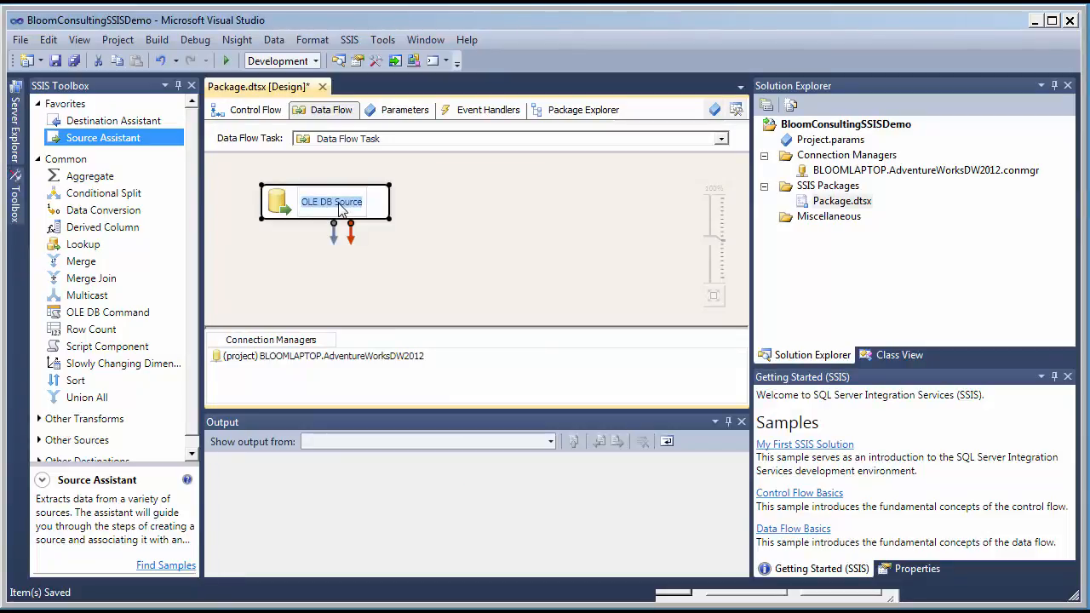
pyautogui.press('End')
pyautogui.write('SQL Demo')
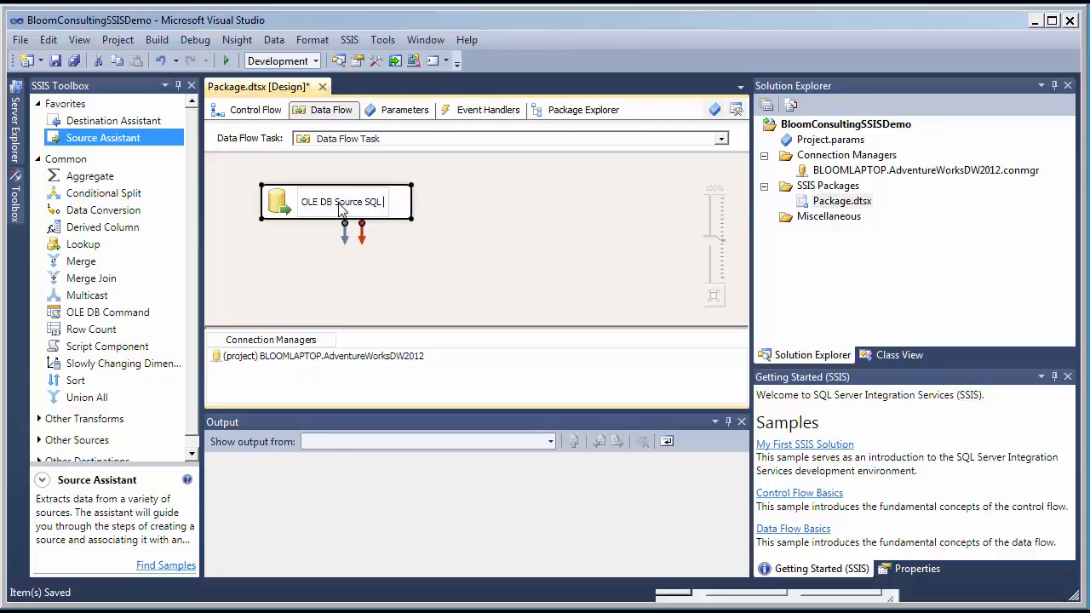
pyautogui.press('Return')
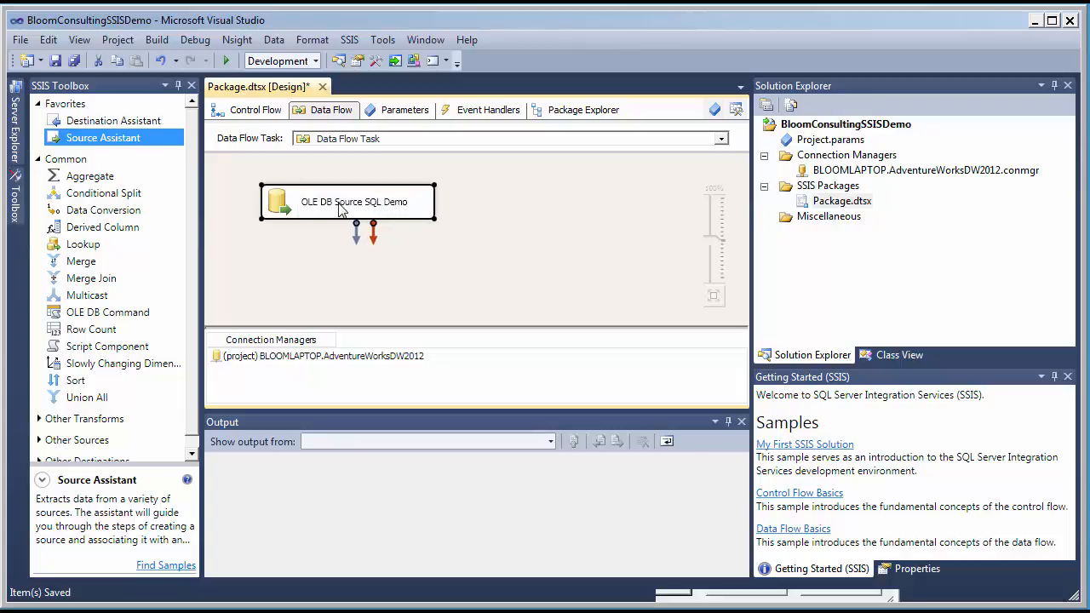
# Use the Destination Assistant to add a SQL Server destination beside the source, using the BLOOMLAPTOP.AdventureWorksDW2012 connection
pyautogui.click(97, 126)
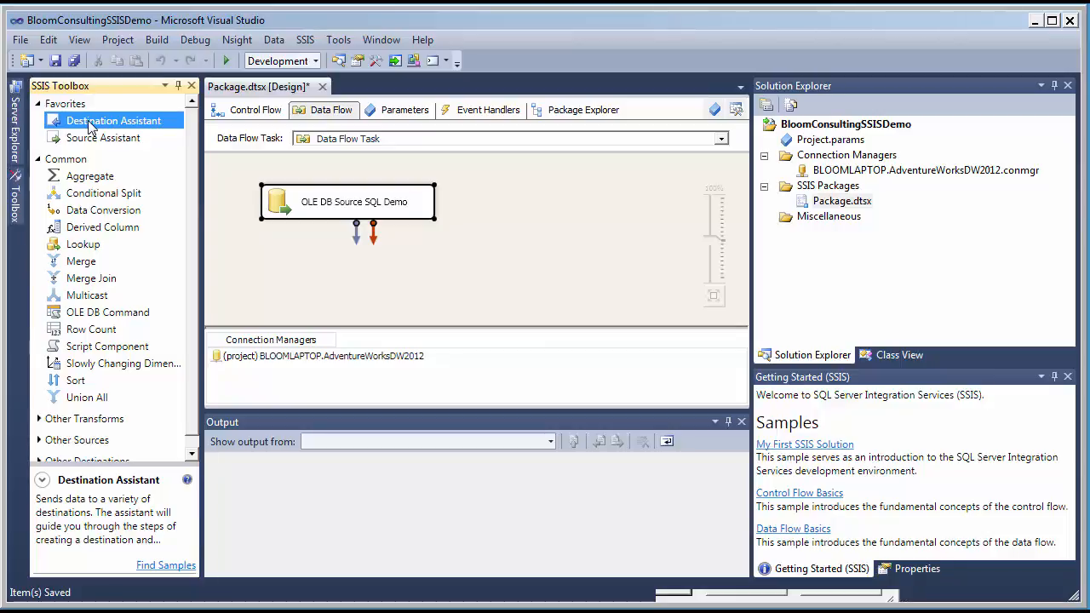
pyautogui.moveTo(89, 126); pyautogui.dragTo(547, 203)
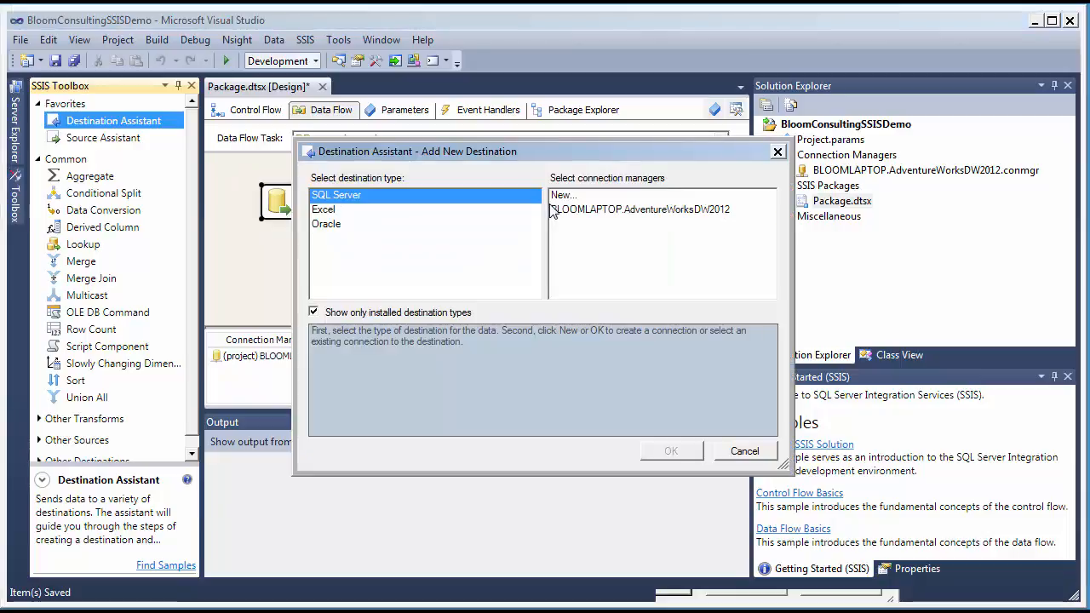
pyautogui.click(571, 209)
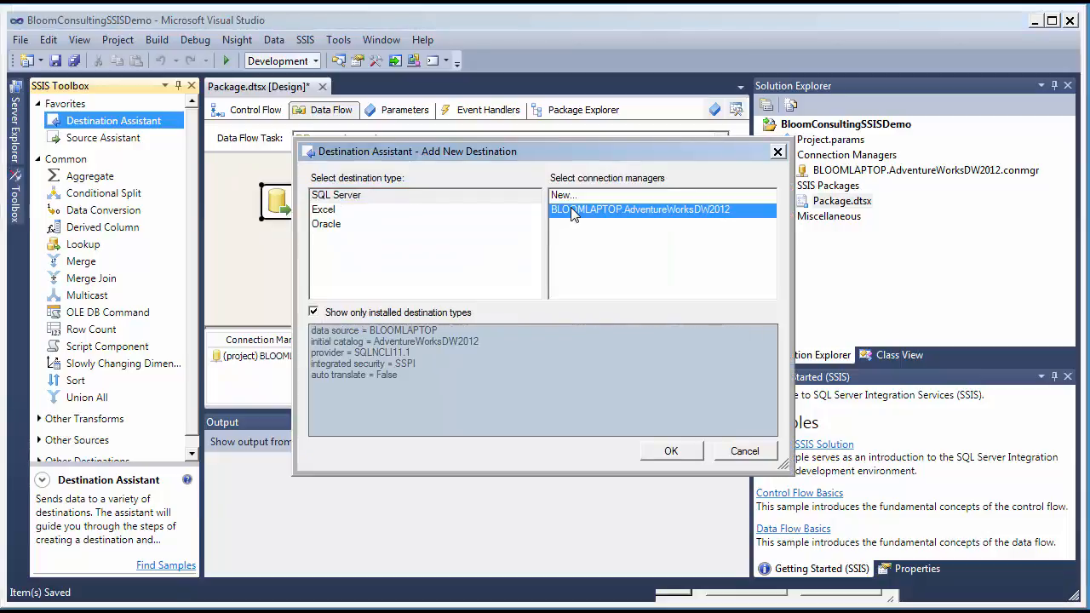
pyautogui.click(677, 451)
pyautogui.moveTo(605, 230)
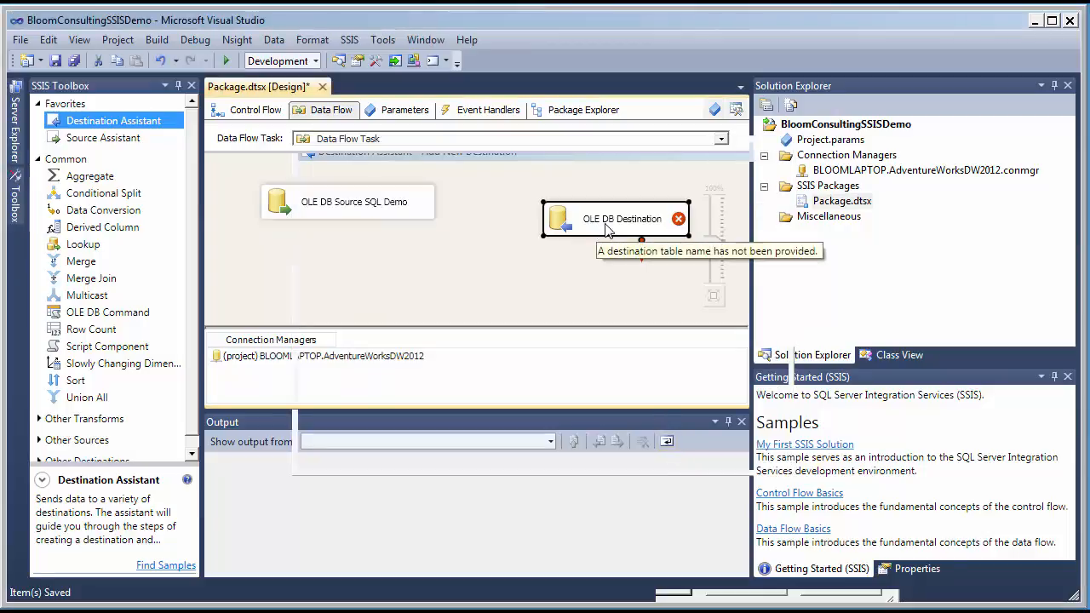
# Rename the destination OLE DB Destination Demo and connect the source's regular output to it
pyautogui.click(607, 223)
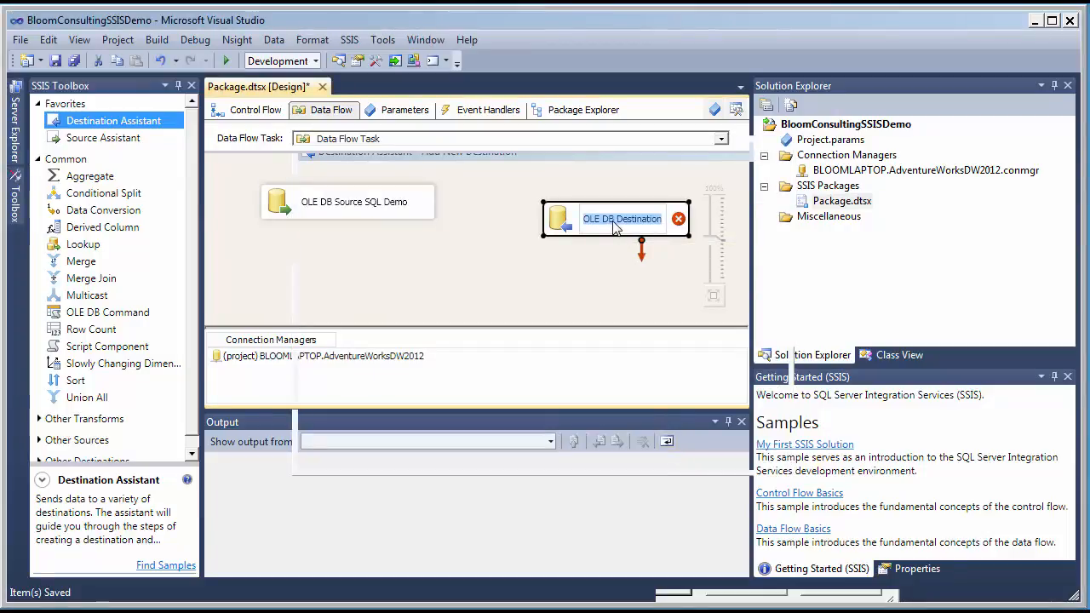
pyautogui.click(614, 222)
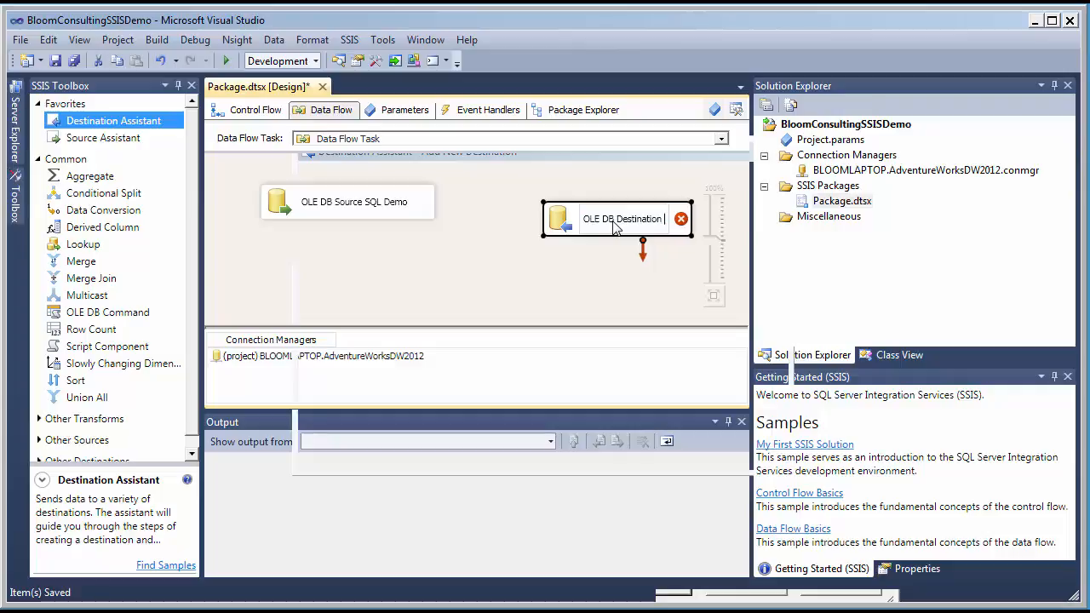
pyautogui.write('Demo')
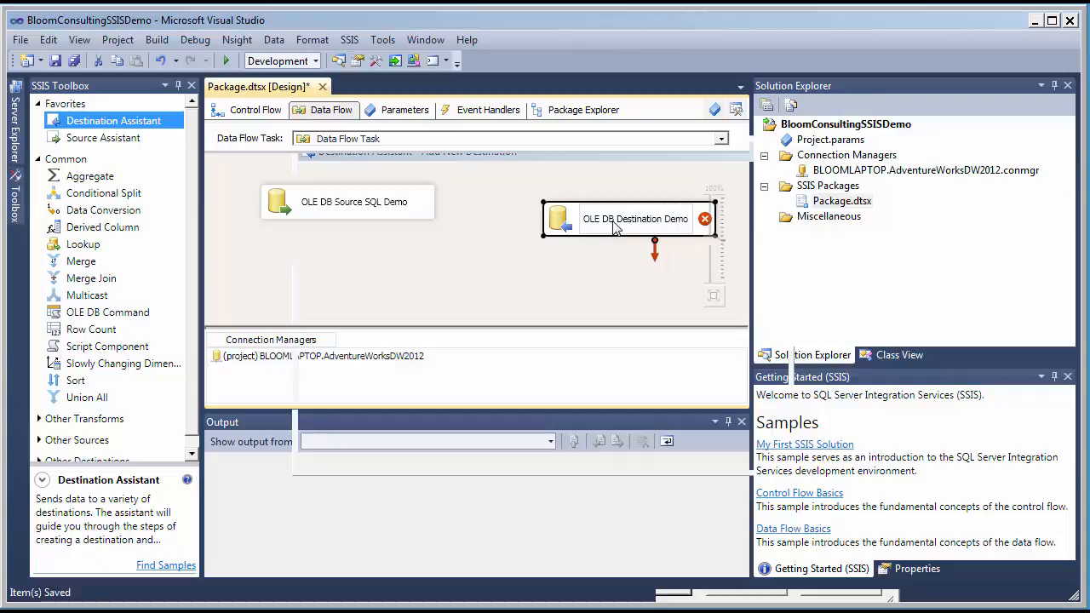
pyautogui.press('Return')
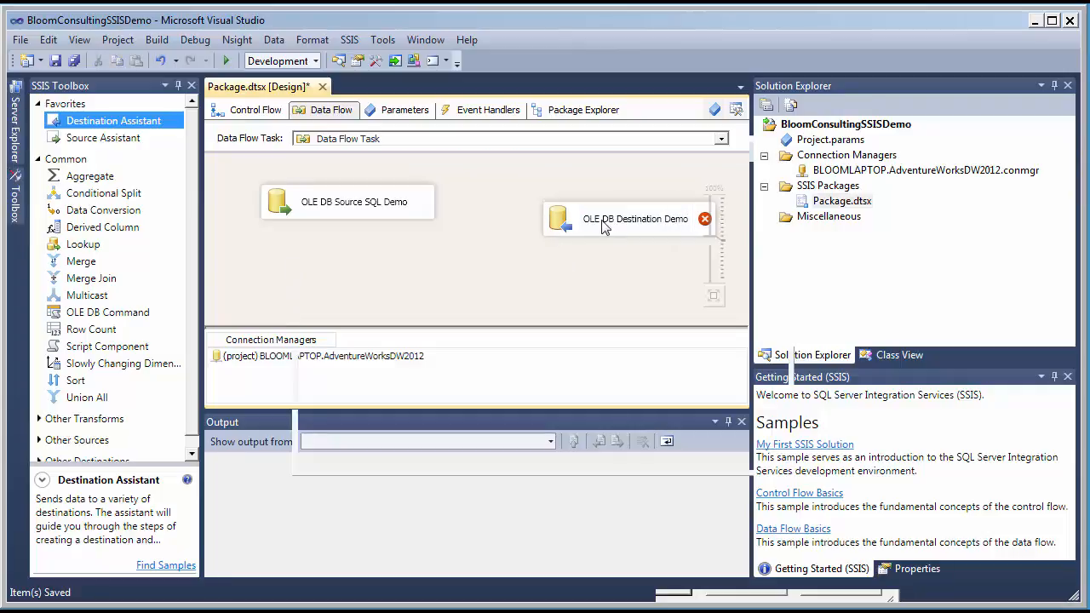
pyautogui.click(379, 213)
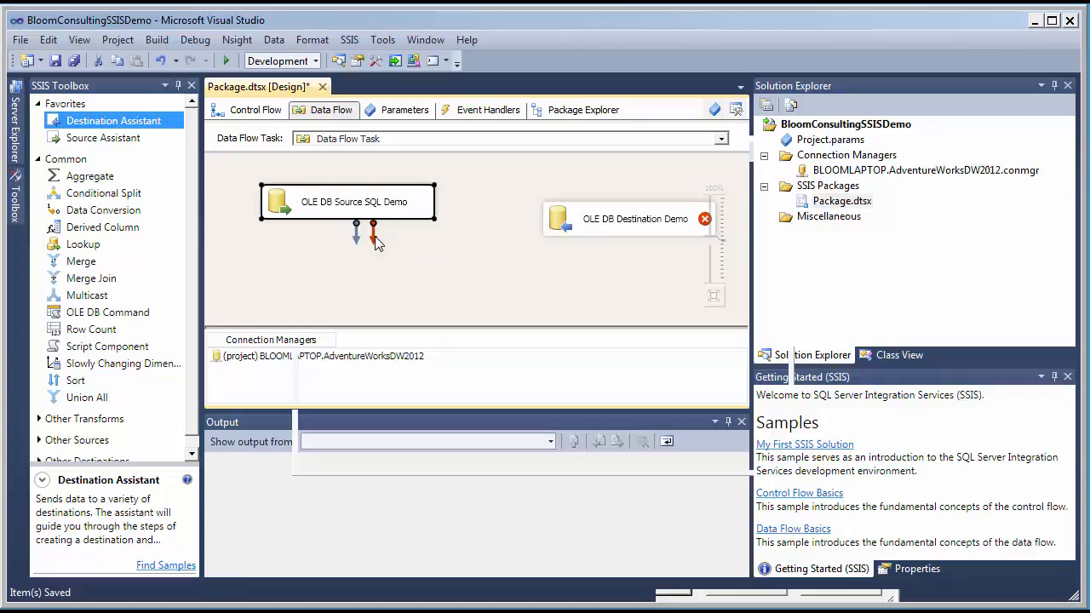
pyautogui.moveTo(356, 233); pyautogui.dragTo(576, 233)
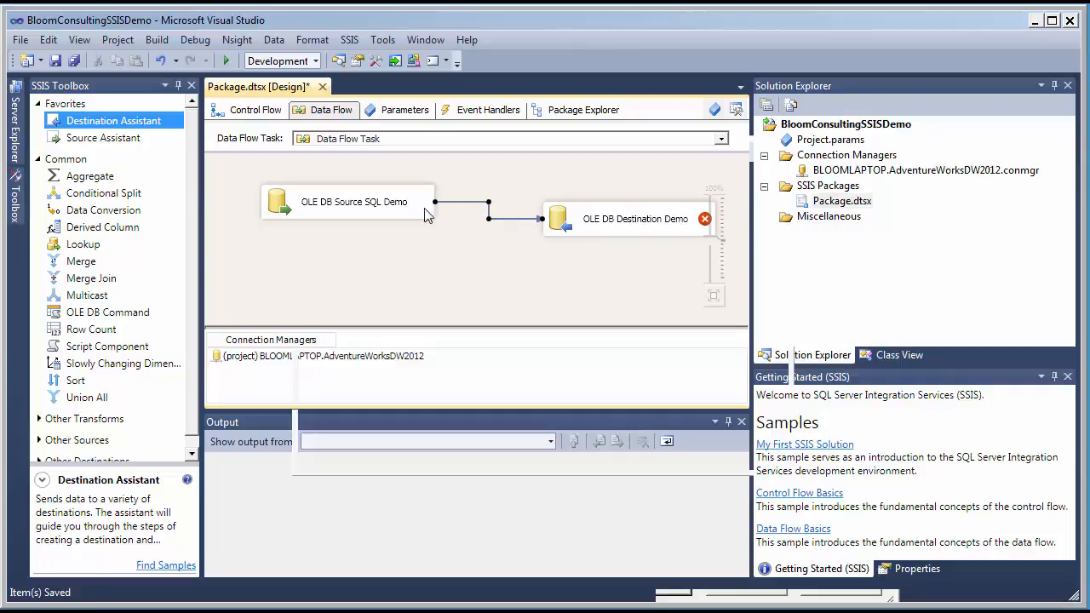
# Review the metadata and data viewer settings of the data flow path between the source and destination
pyautogui.doubleClick(510, 219)
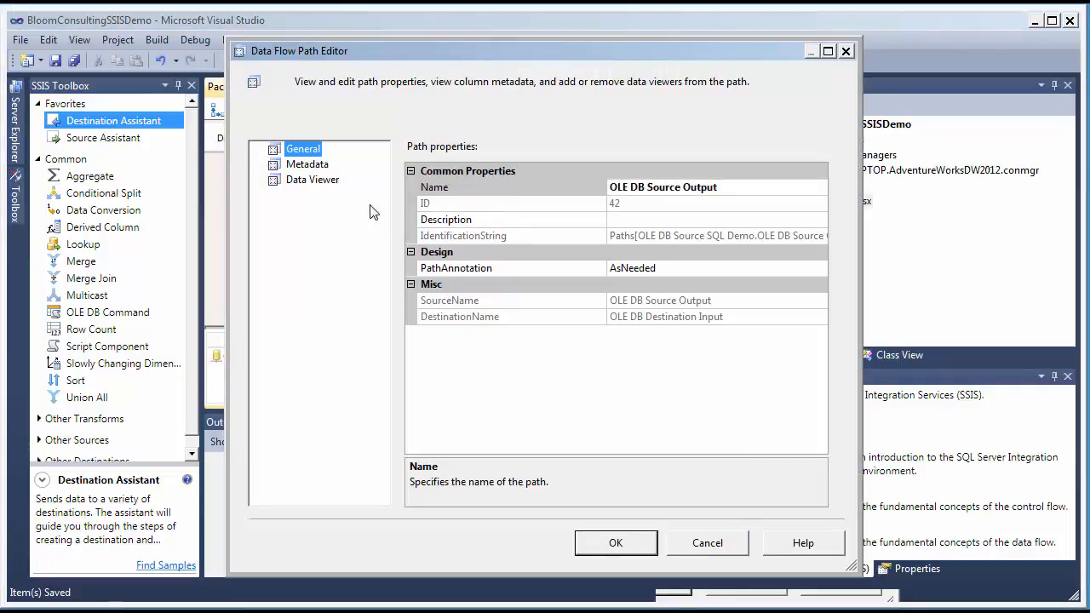
pyautogui.click(307, 166)
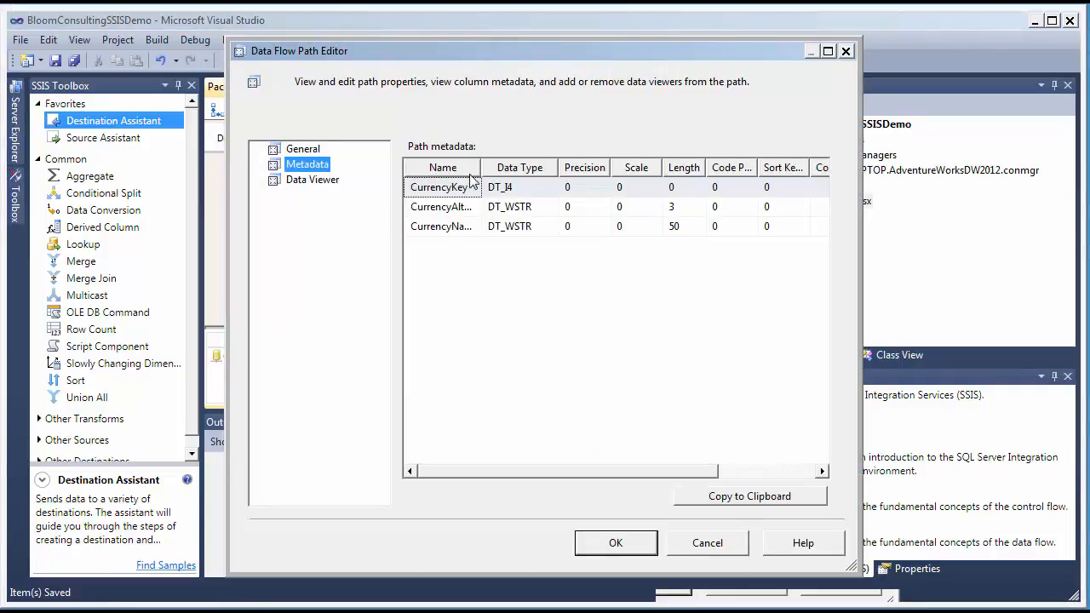
pyautogui.moveTo(480, 167); pyautogui.dragTo(582, 180)
pyautogui.click(312, 179)
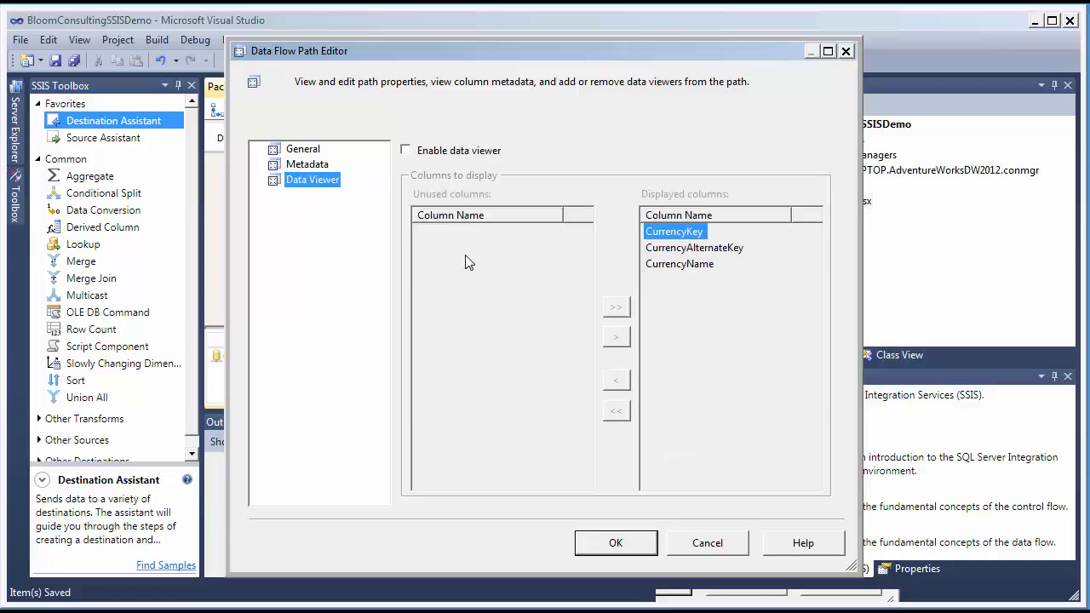
pyautogui.click(635, 551)
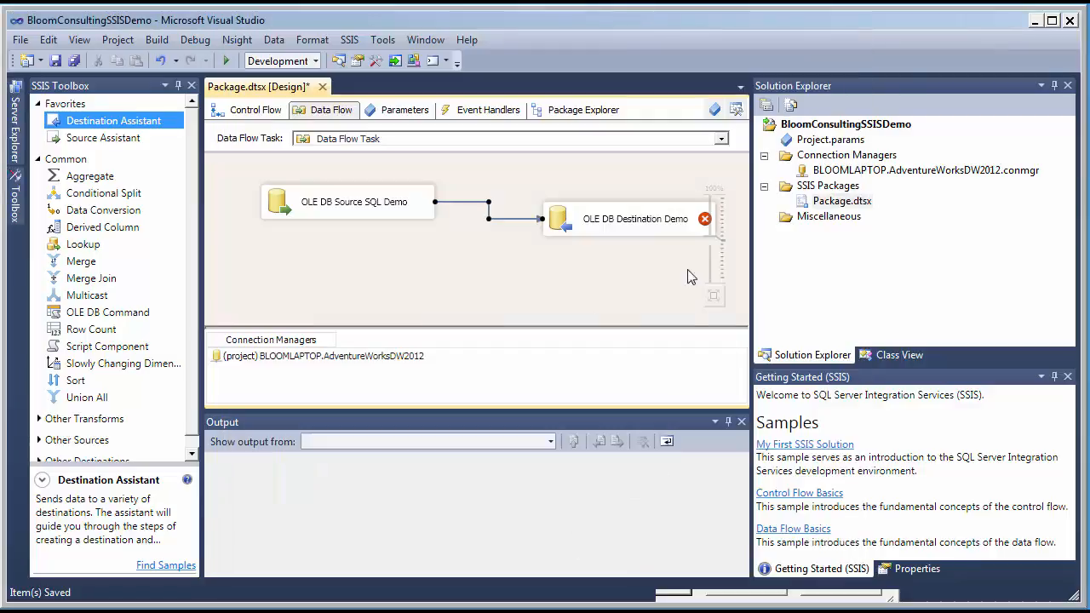
# Open the OLE DB Destination Demo settings, cut the generated CREATE TABLE script for a new table, and cancel the table creation
pyautogui.doubleClick(640, 230)
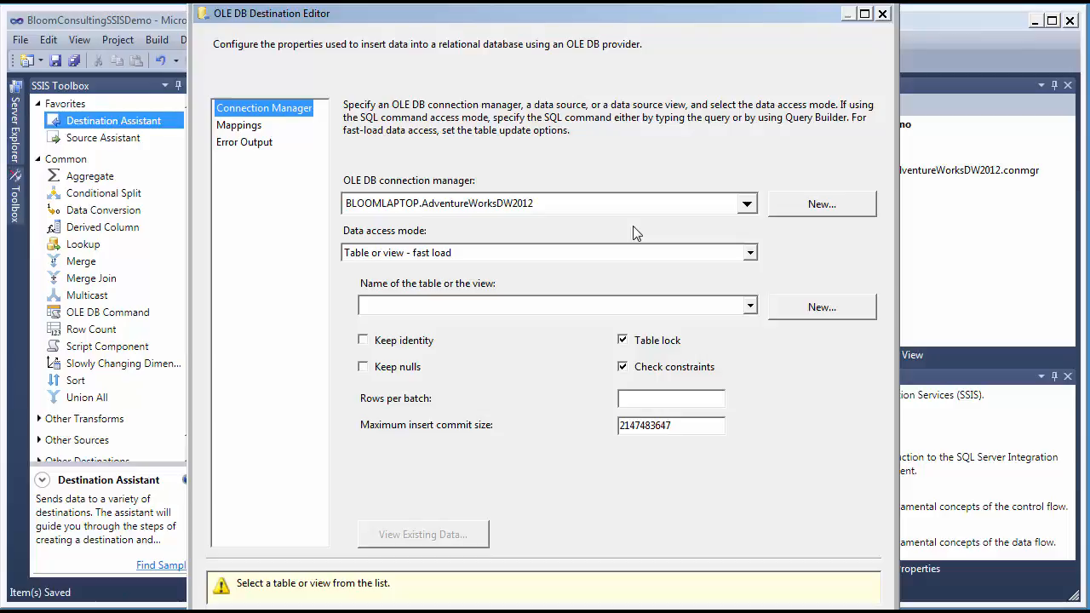
pyautogui.click(786, 311)
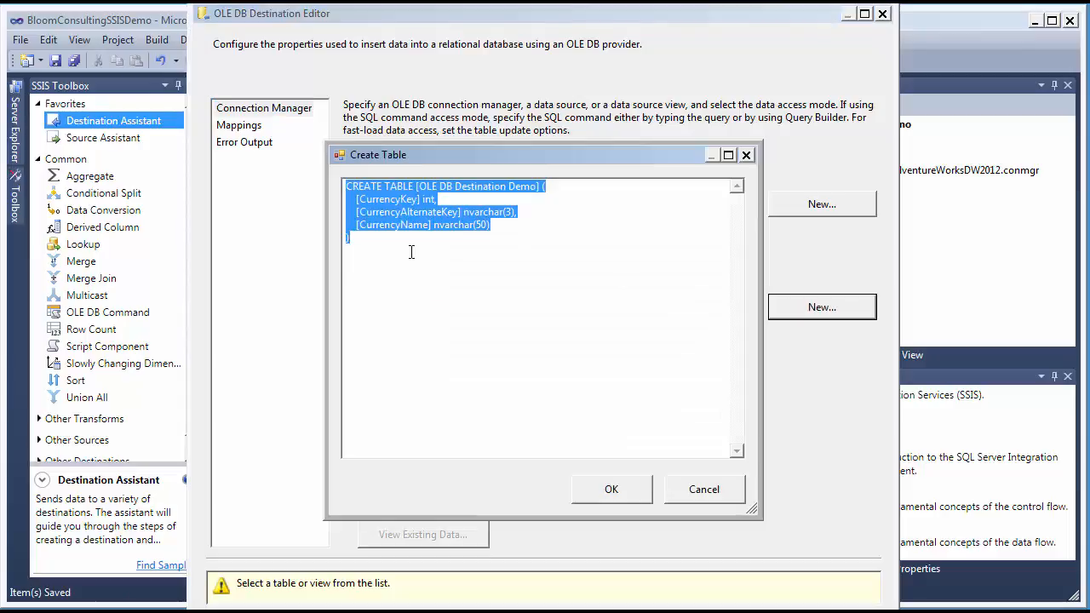
pyautogui.click(411, 252)
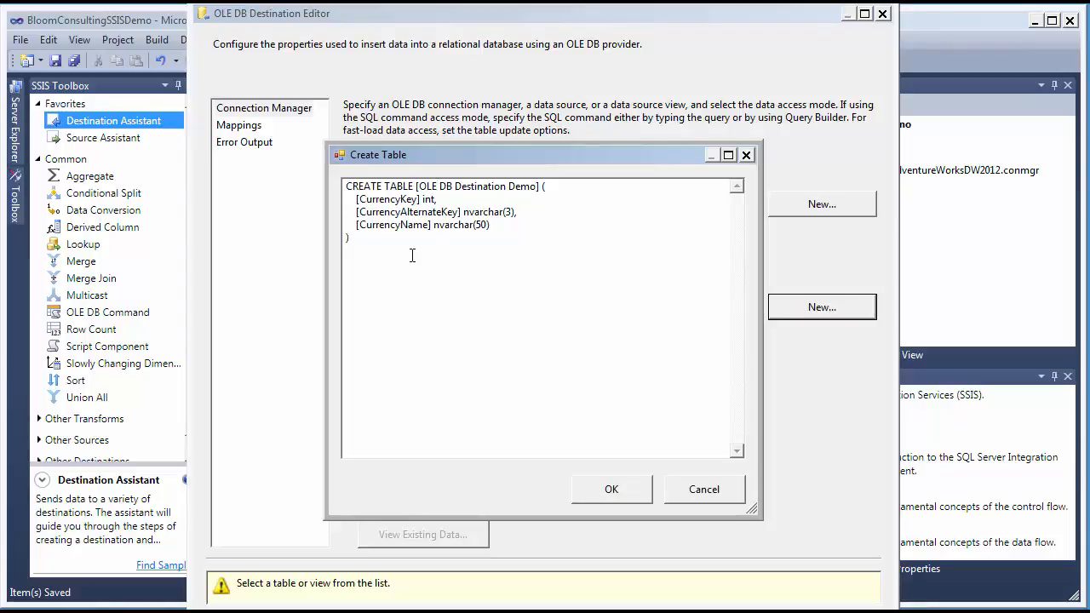
pyautogui.moveTo(411, 254); pyautogui.dragTo(327, 188)
pyautogui.hotkey('ctrl', 'x')
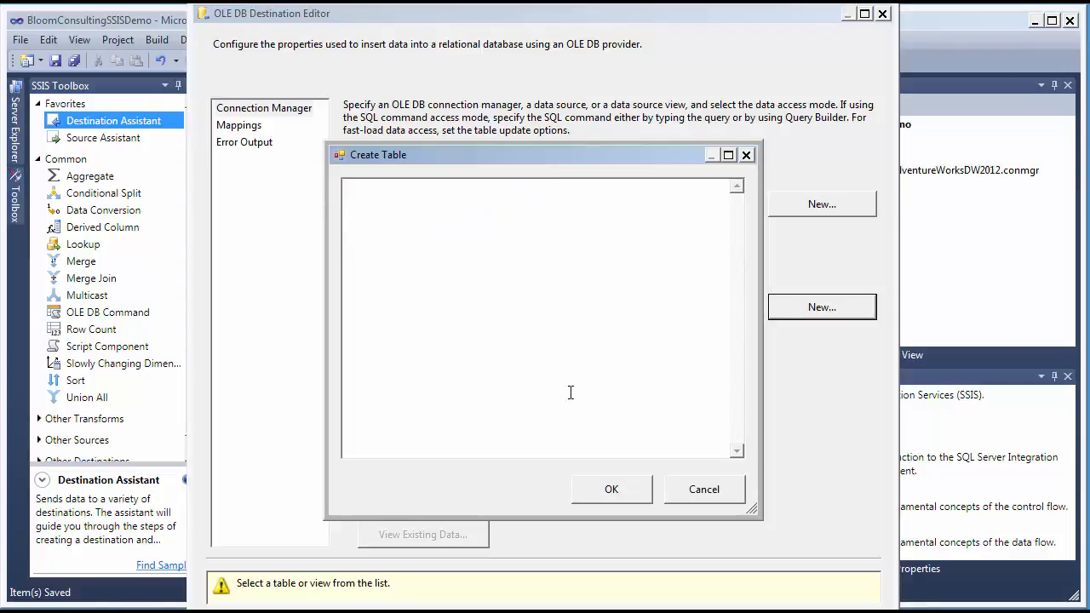
pyautogui.click(702, 489)
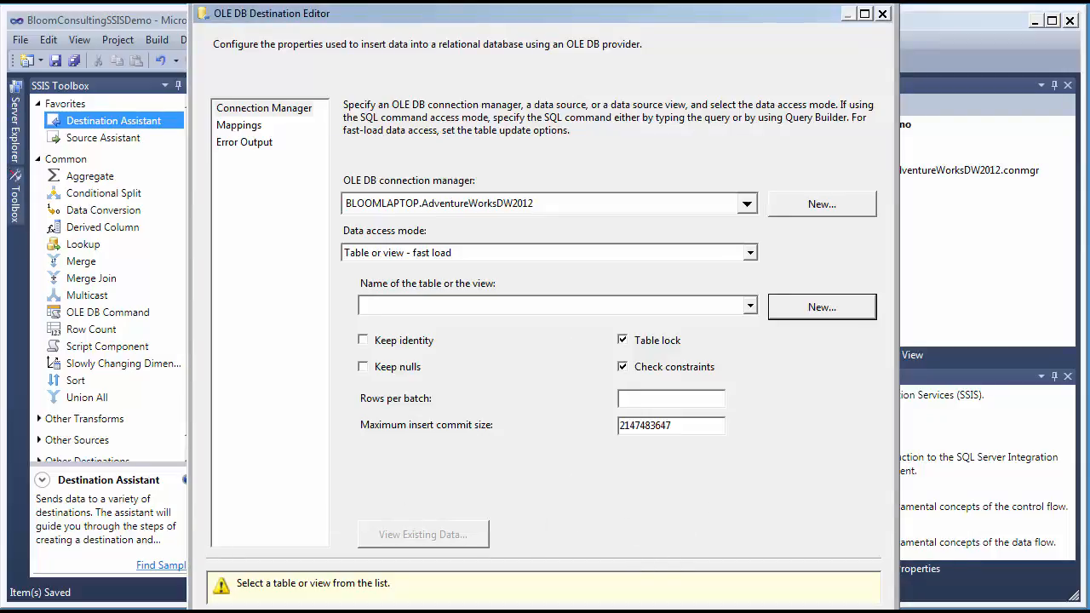
# In SQL Server Management Studio, paste the script into a new AdventureWorksDW2012 query, change the table name to BloomConsultingSSISDemo, and execute it
pyautogui.hotkey('alt', 'Tab')
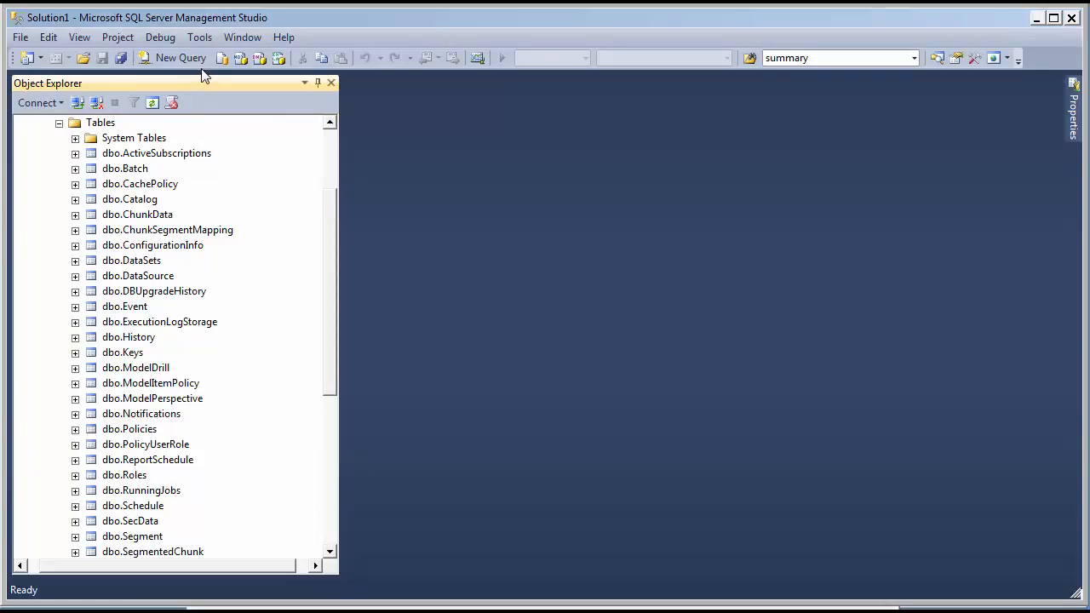
pyautogui.click(176, 57)
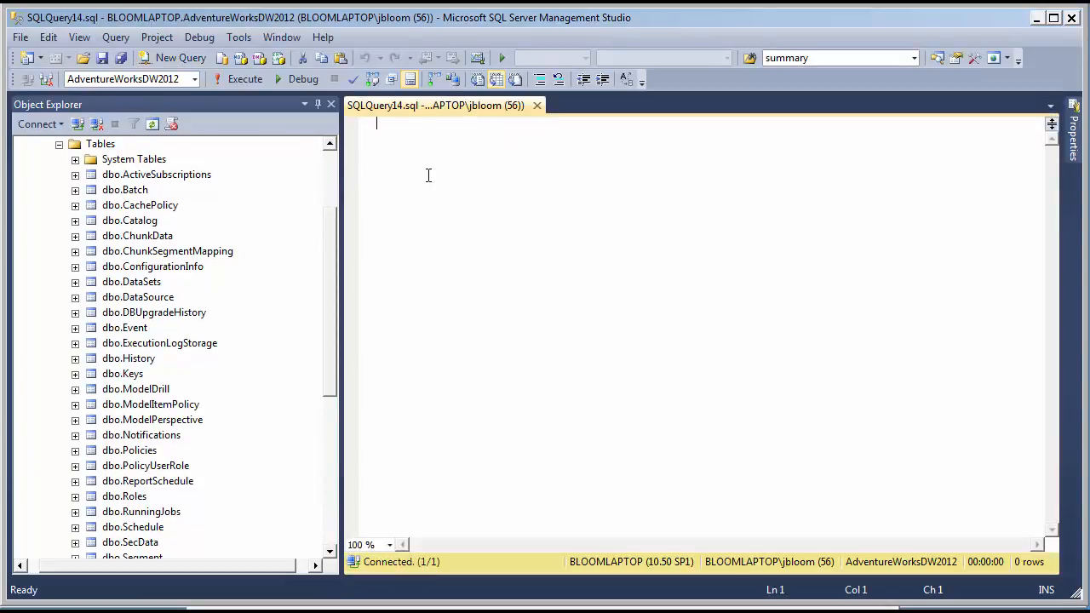
pyautogui.hotkey('ctrl', 'v')
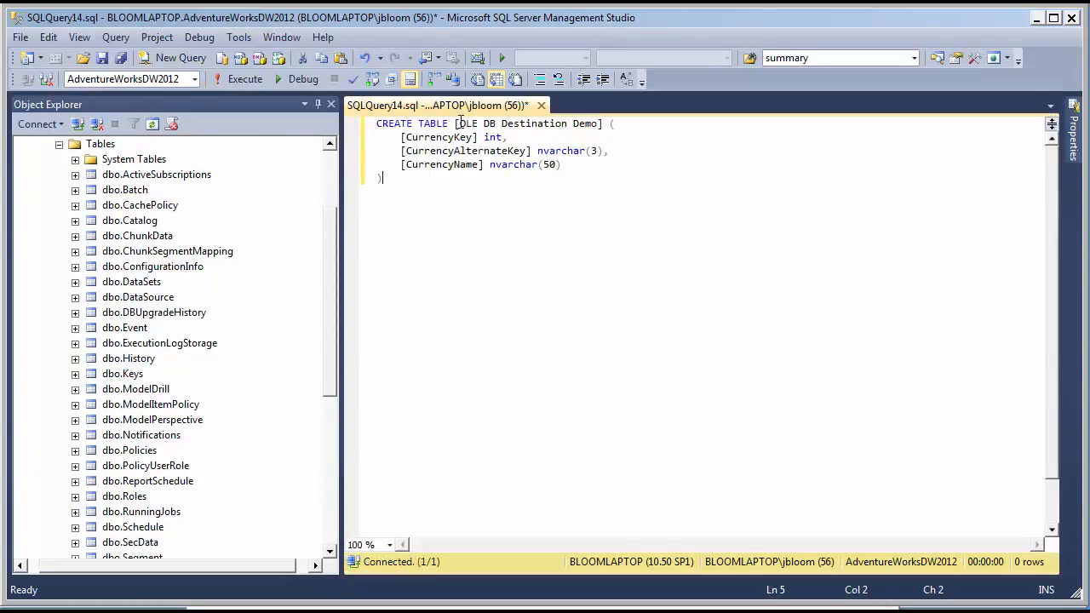
pyautogui.moveTo(460, 124); pyautogui.dragTo(599, 125)
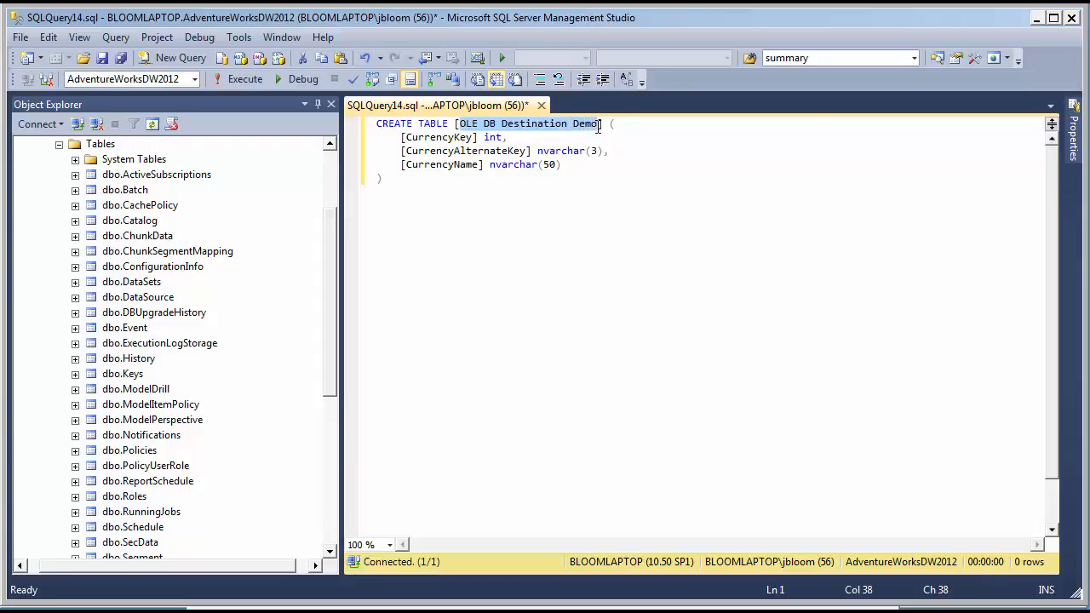
pyautogui.write('BloomConsul')
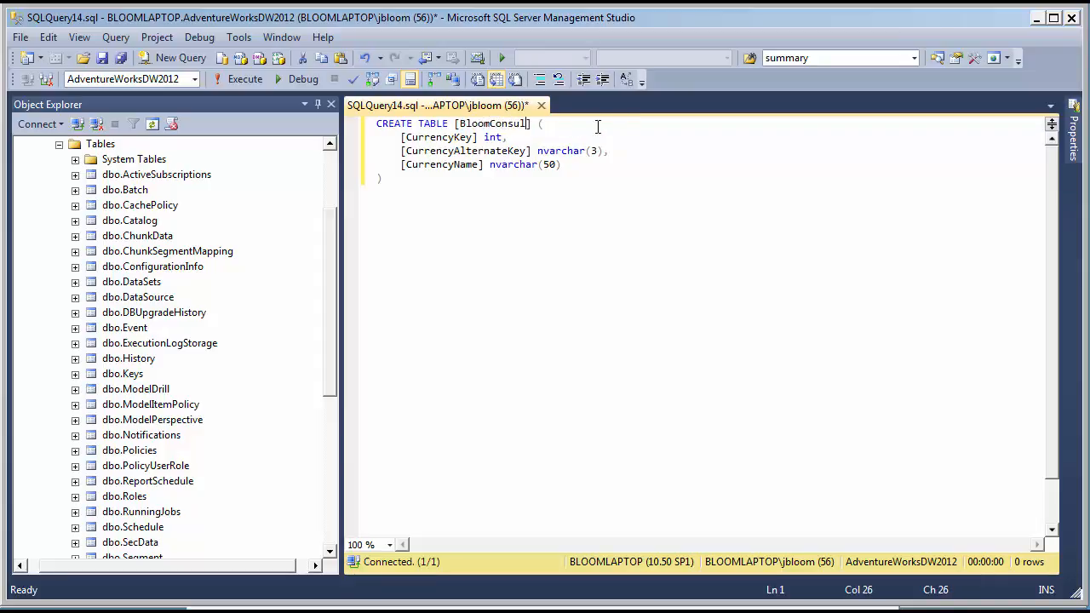
pyautogui.write('tingSSISDemo')
pyautogui.press('F5')
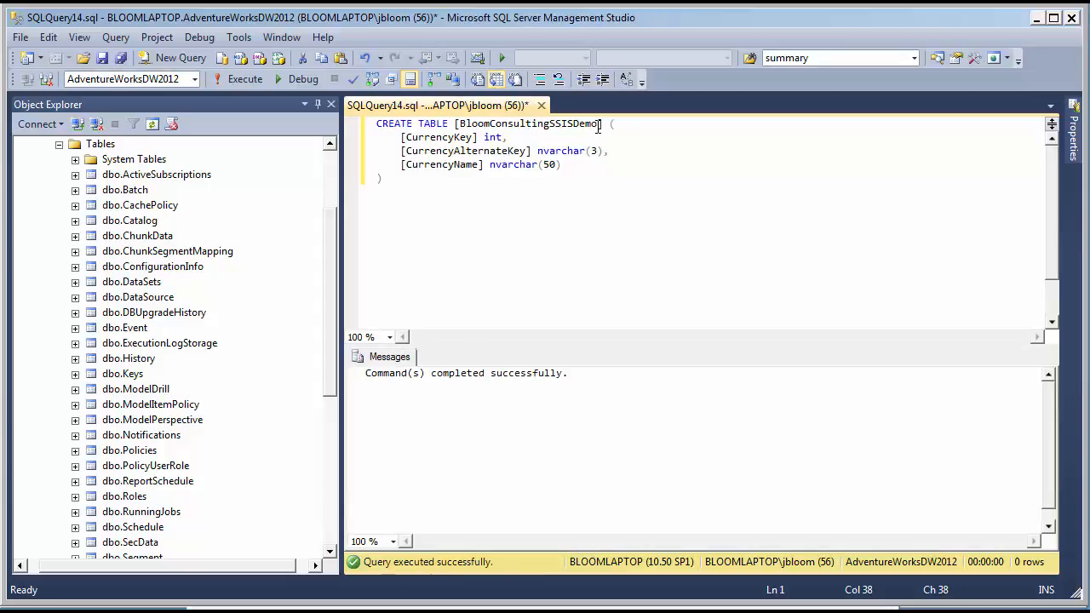
# Close the query without saving, refresh the AdventureWorksDW2012 tables list, and locate dbo.BloomConsultingSSISDemo
pyautogui.click(541, 105)
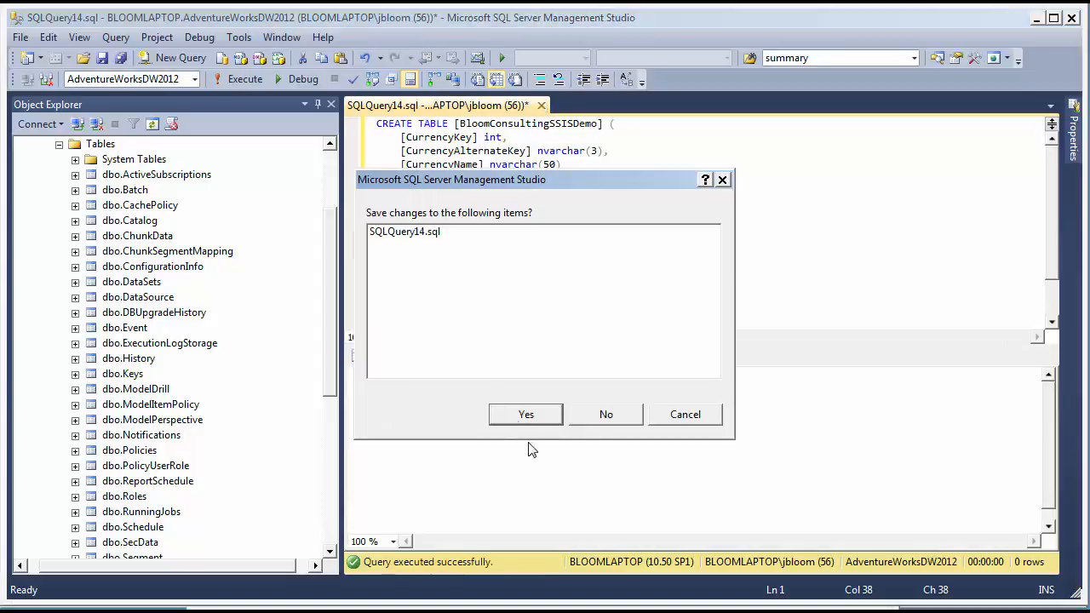
pyautogui.click(605, 414)
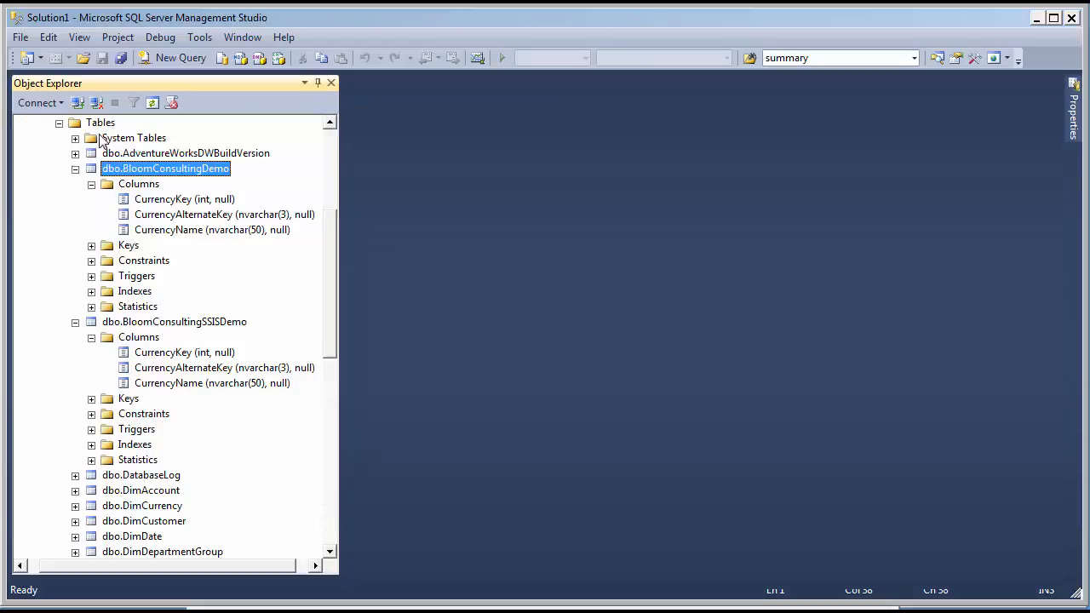
pyautogui.rightClick(107, 122)
pyautogui.click(149, 227)
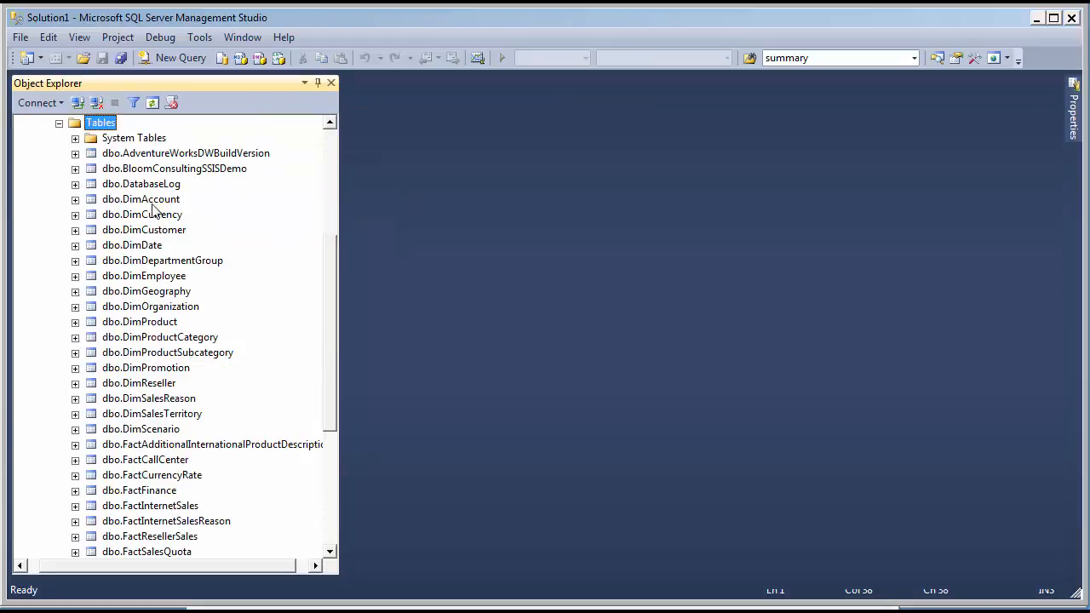
pyautogui.click(169, 173)
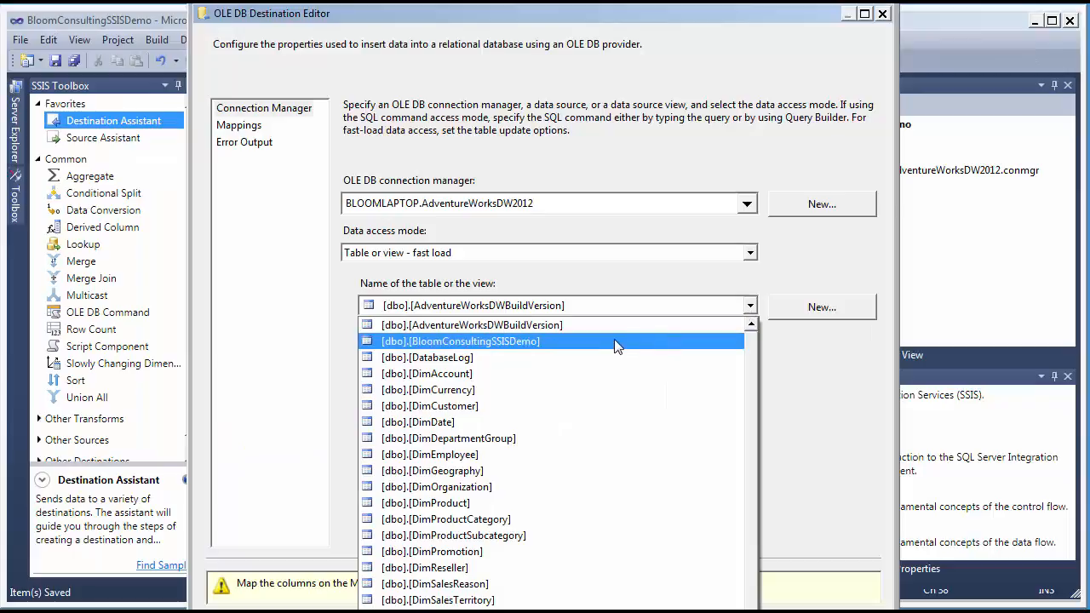
# Back in Visual Studio, set the destination table to [dbo].[BloomConsultingSSISDemo] and turn off Table lock and Check constraints
pyautogui.click(614, 341)
pyautogui.click(623, 340)
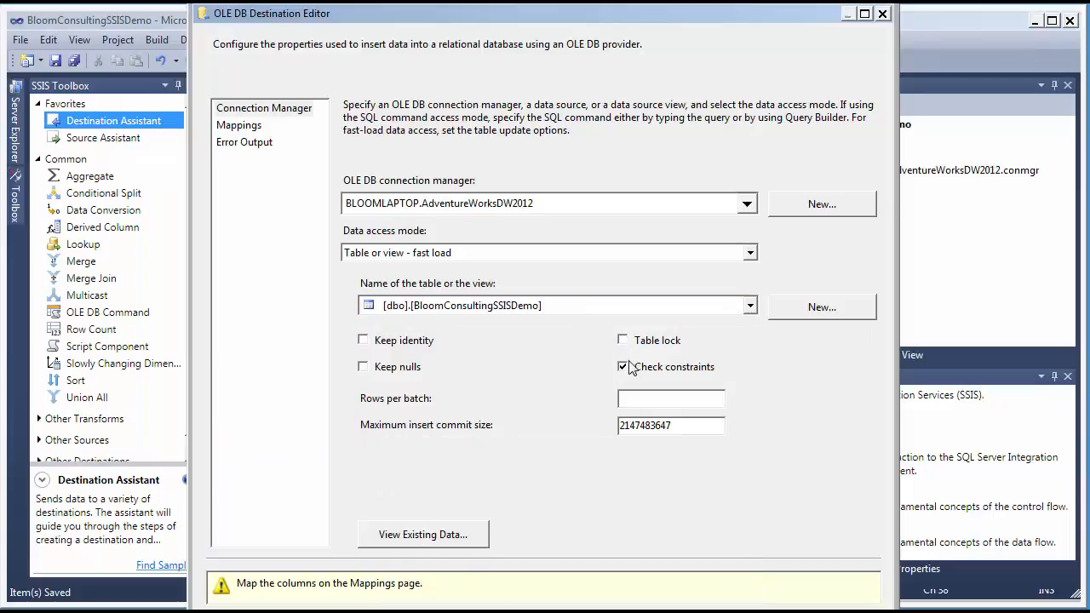
pyautogui.click(624, 366)
# Check the column mappings of the OLE DB Destination Demo, accept its settings, and save the package
pyautogui.click(254, 127)
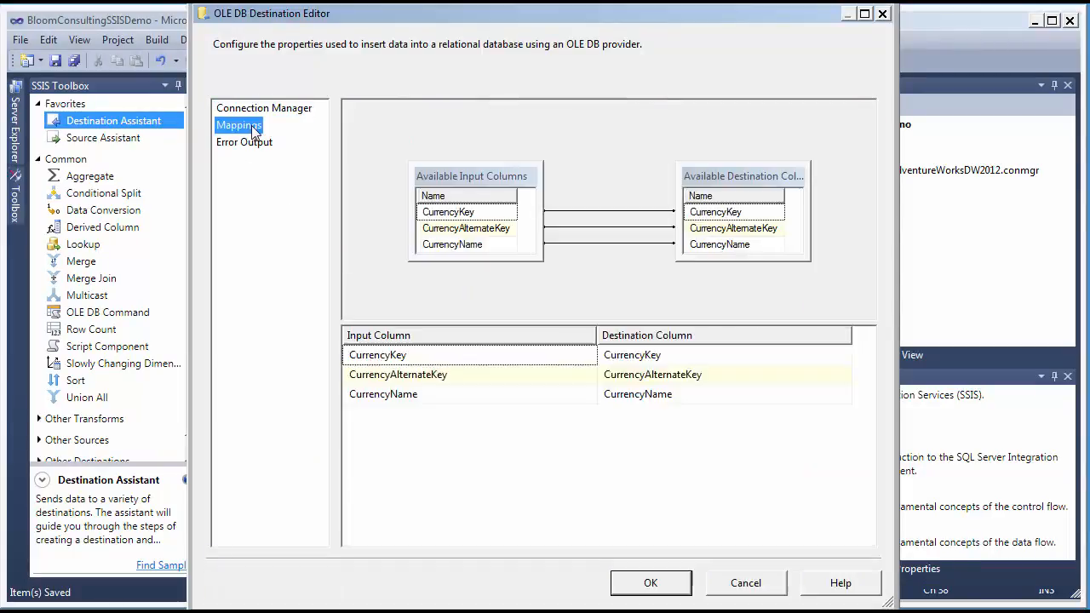
pyautogui.rightClick(464, 218)
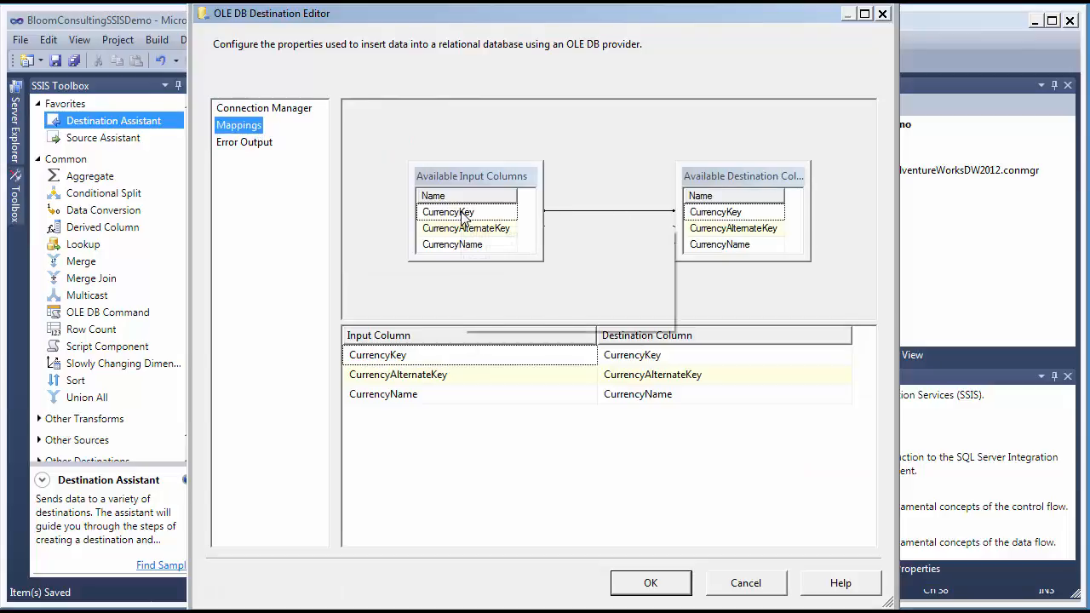
pyautogui.click(653, 583)
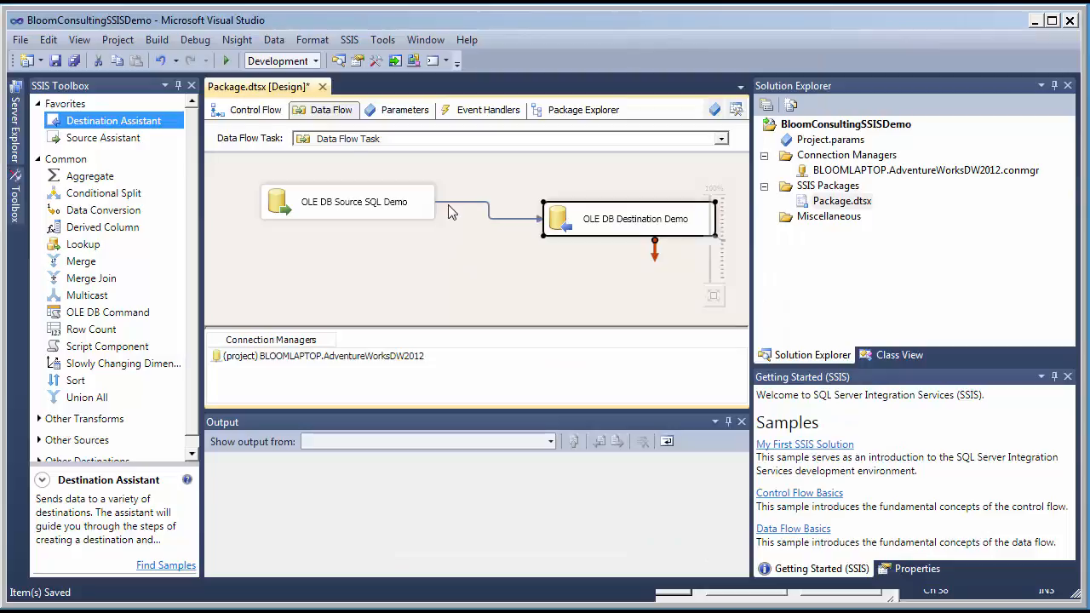
pyautogui.click(74, 60)
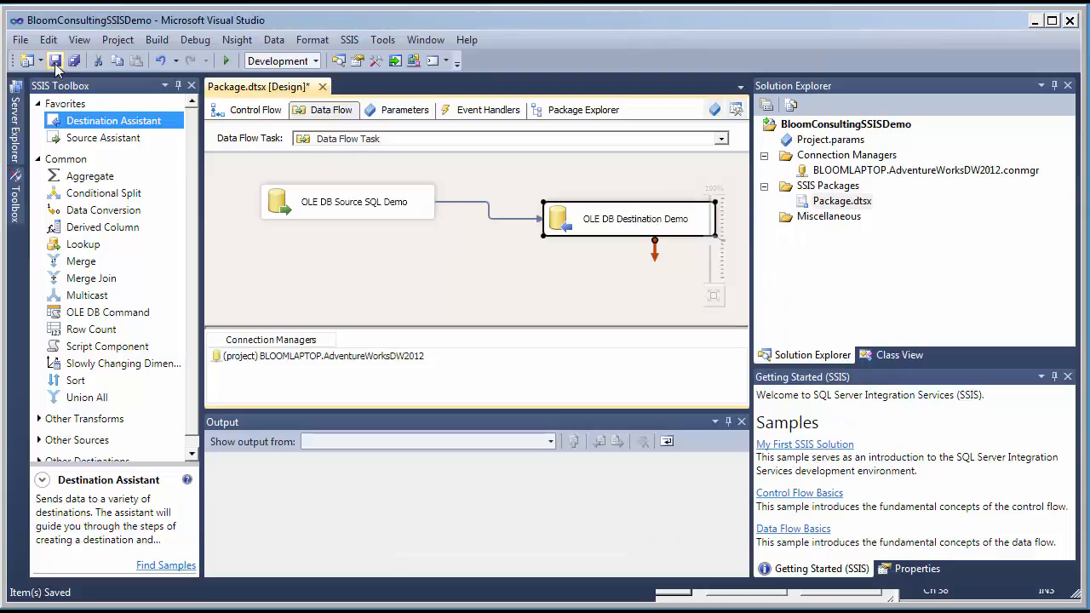
# Resolve references on the path between source and destination, with Delete Unmapped Input Columns turned on
pyautogui.rightClick(452, 201)
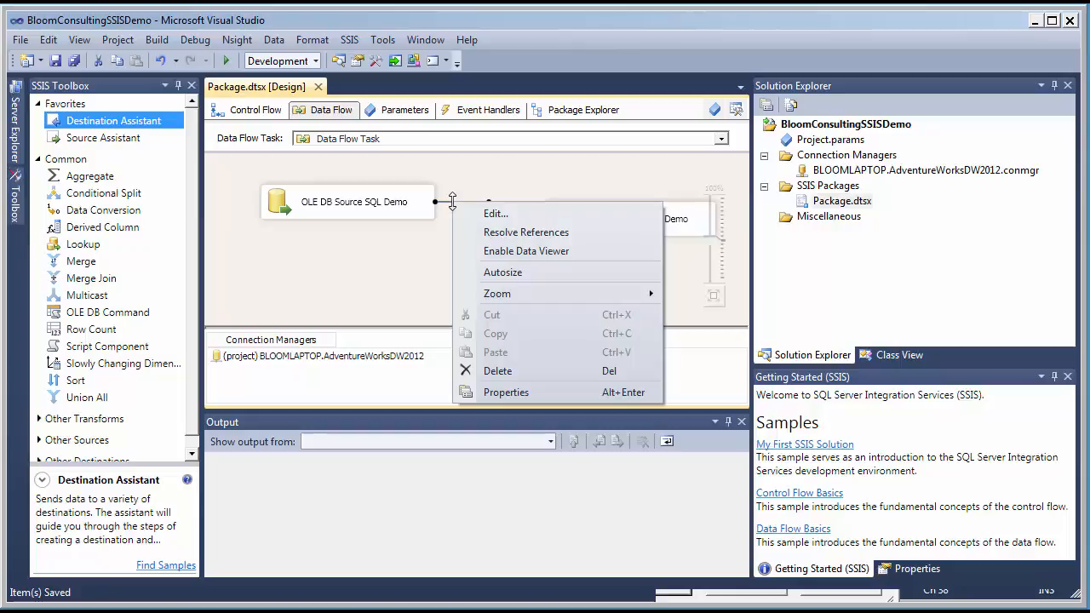
pyautogui.click(494, 232)
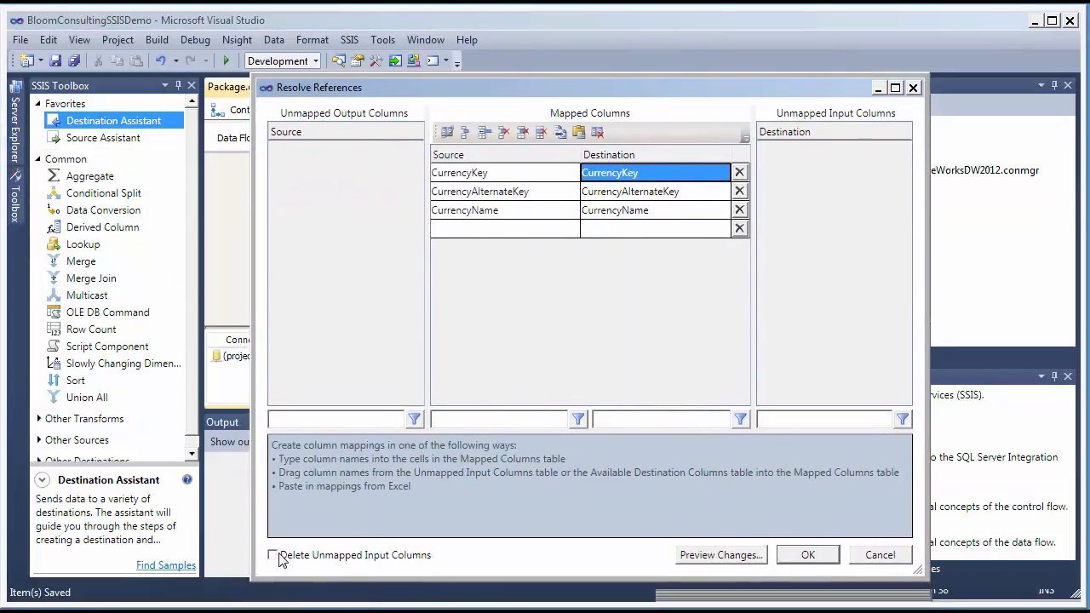
pyautogui.click(279, 556)
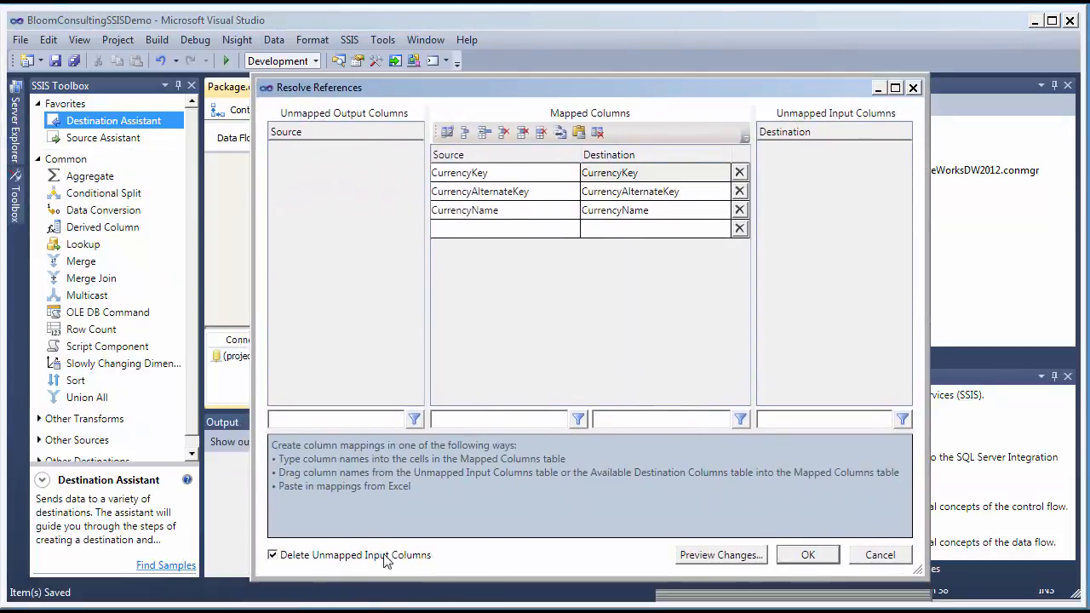
pyautogui.click(801, 558)
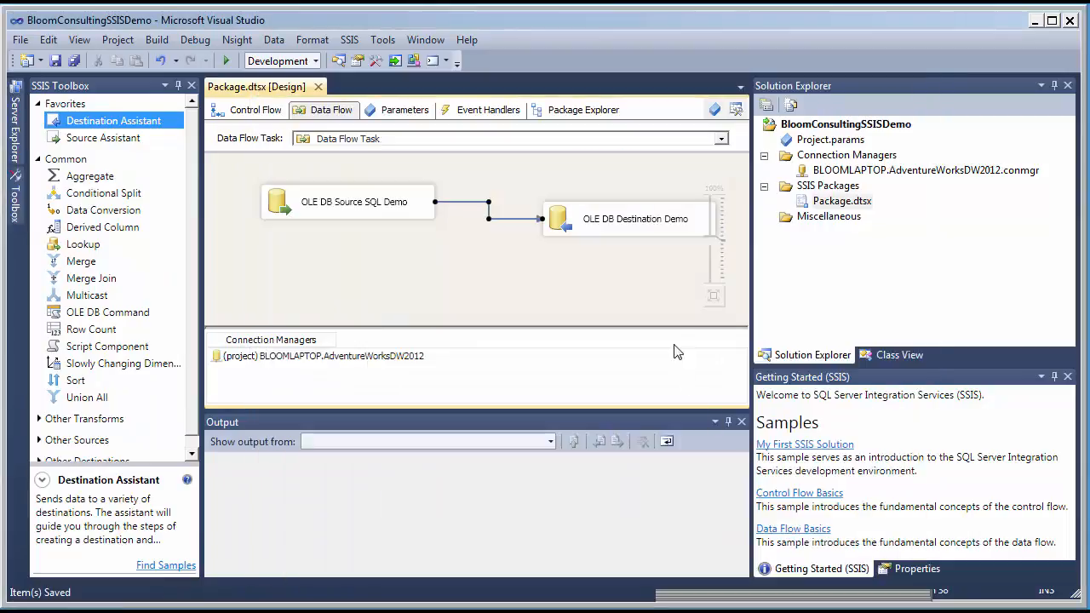
# In the advanced editor of OLE DB Source SQL Demo, examine the external and output column properties, including CurrencyKey's data type, and cancel
pyautogui.rightClick(424, 202)
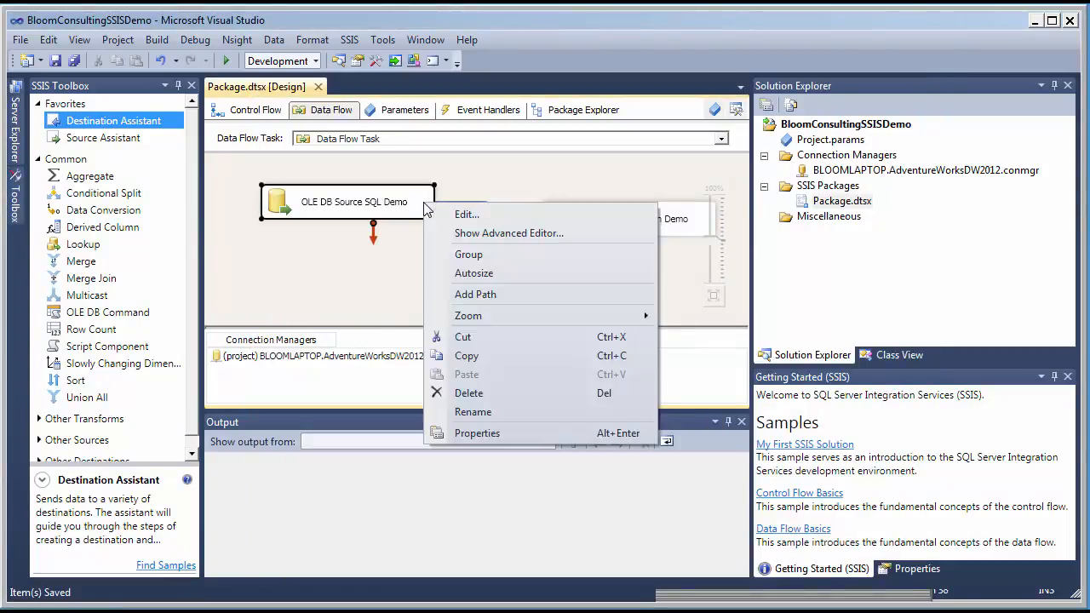
pyautogui.click(457, 233)
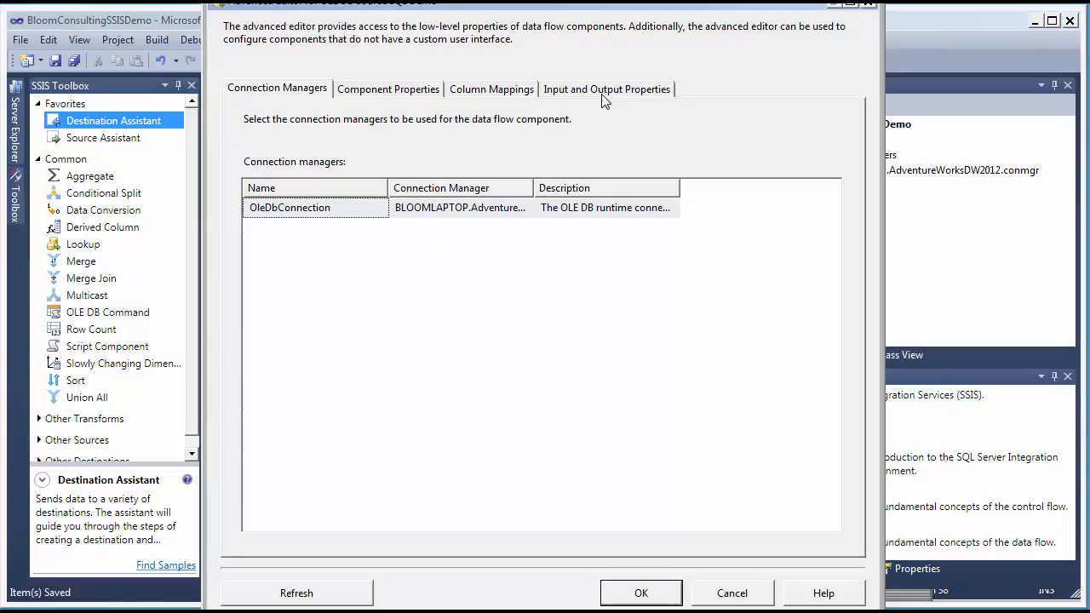
pyautogui.click(602, 90)
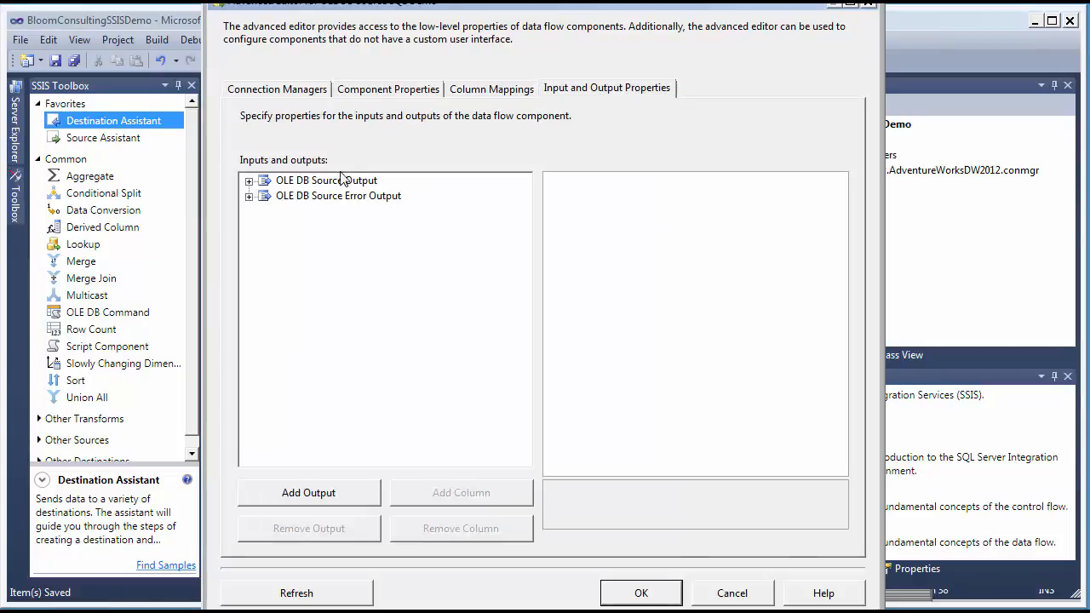
pyautogui.click(248, 180)
pyautogui.click(265, 196)
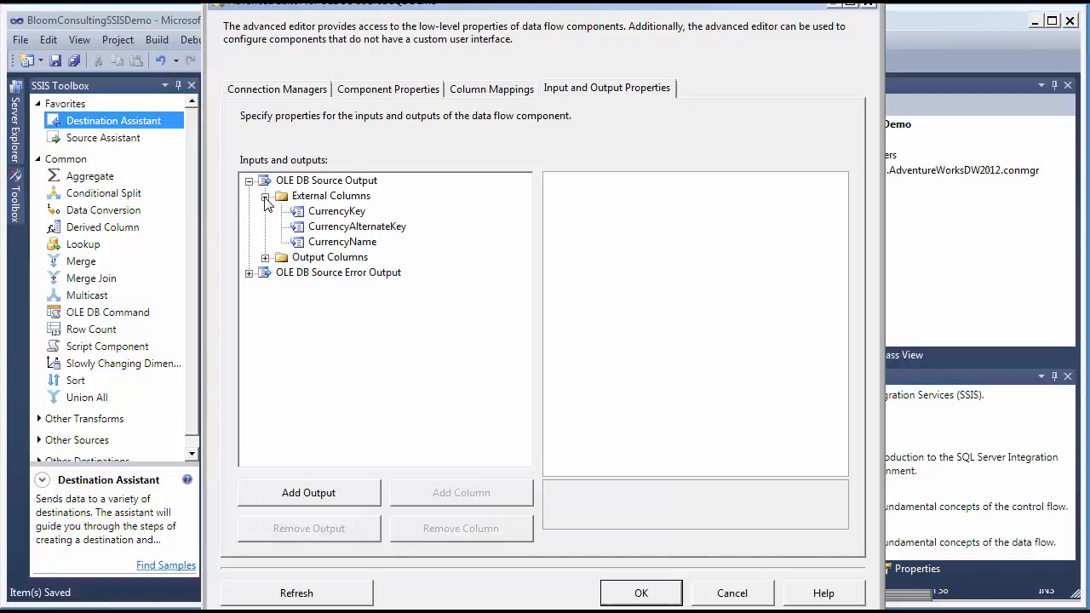
pyautogui.click(321, 226)
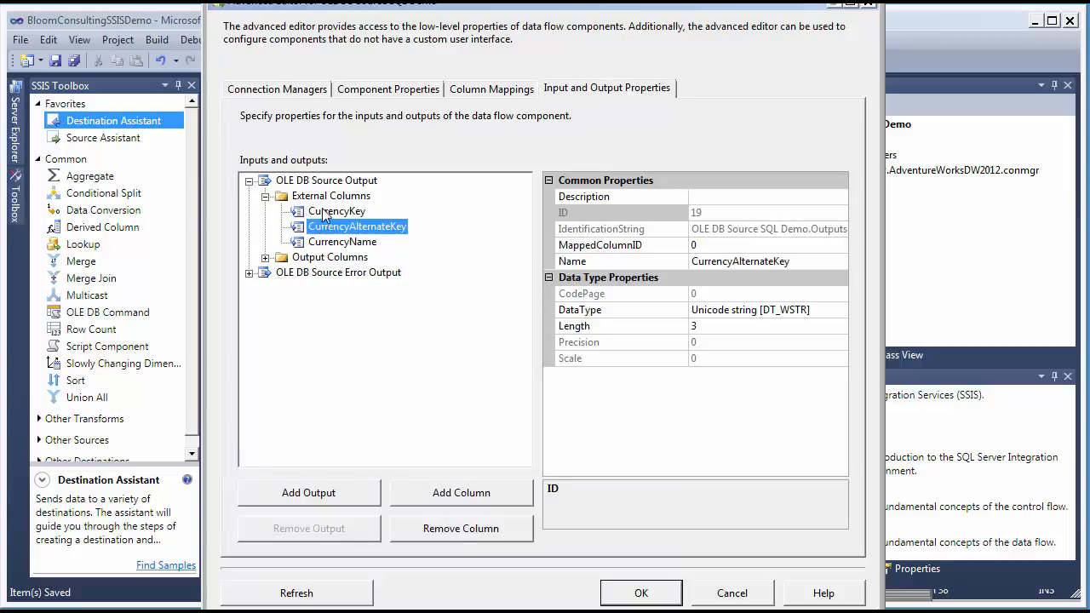
pyautogui.click(325, 211)
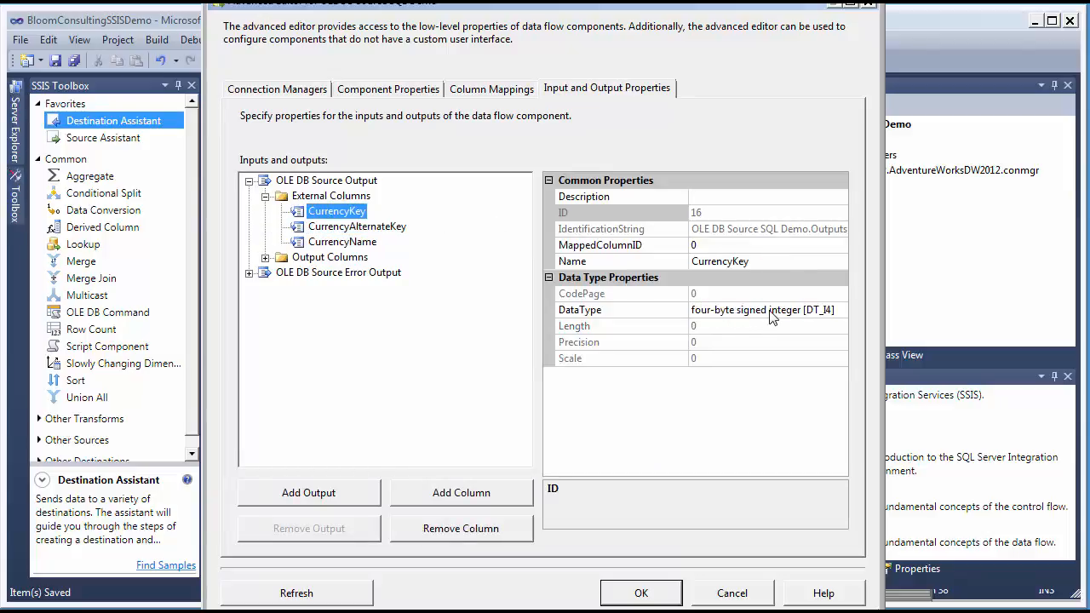
pyautogui.click(266, 258)
pyautogui.click(334, 273)
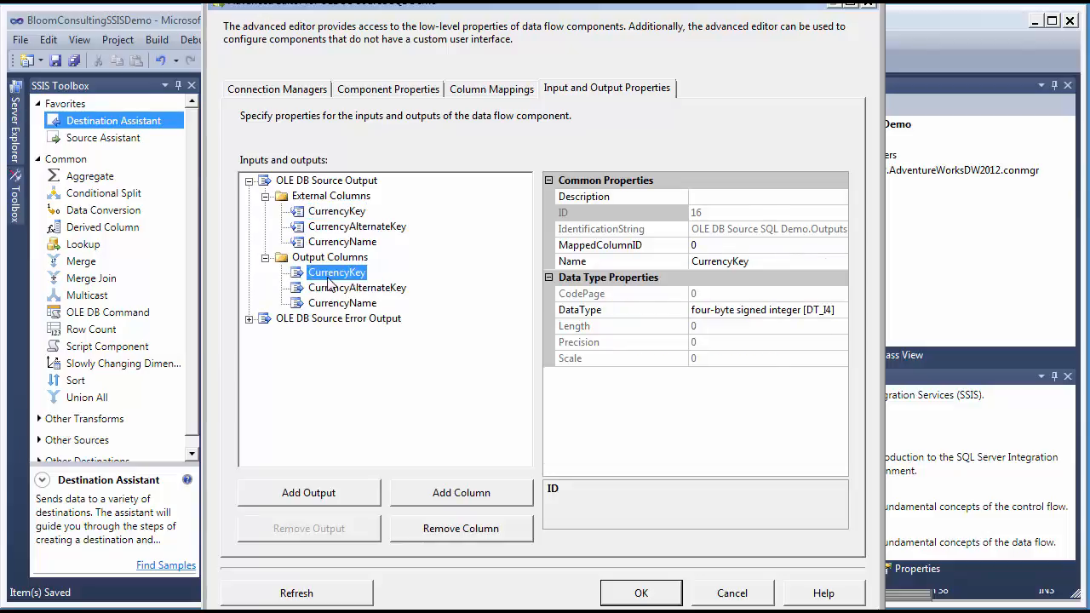
pyautogui.click(754, 593)
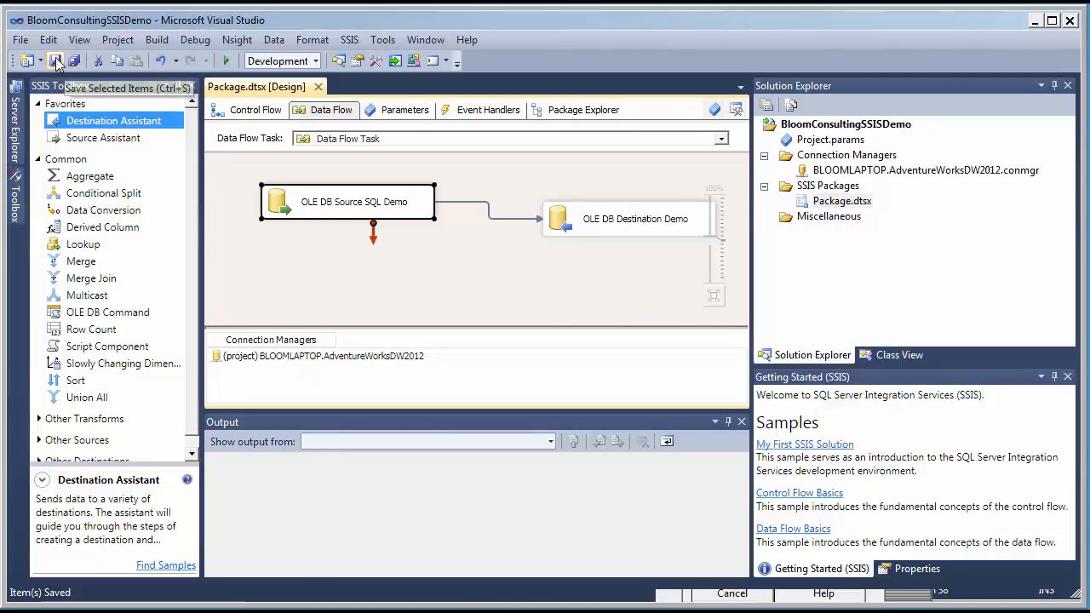
# Return to the package's control flow and save the package
pyautogui.click(852, 170)
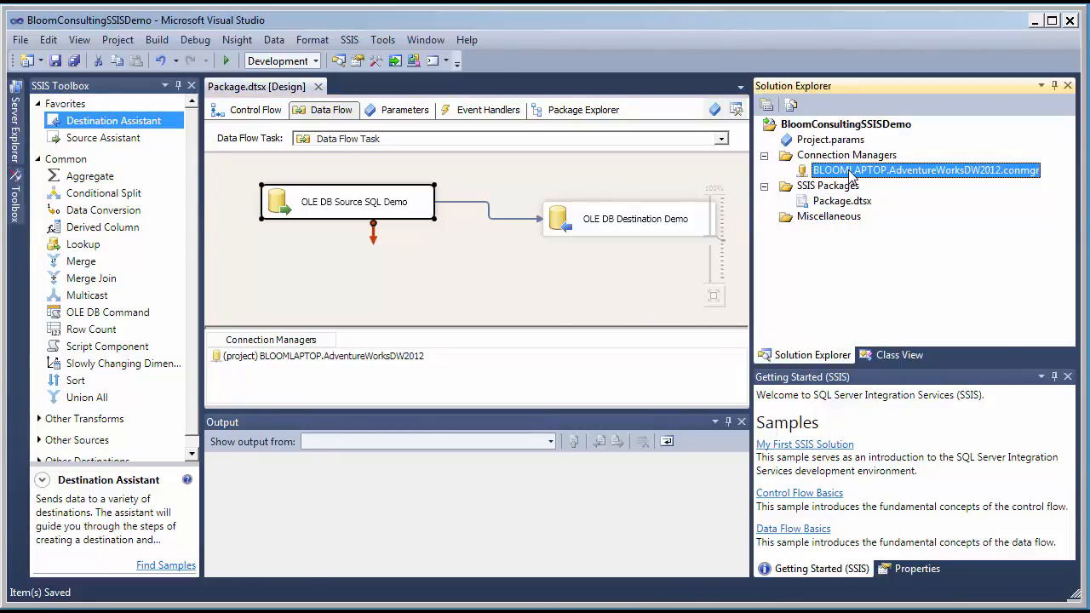
pyautogui.click(357, 208)
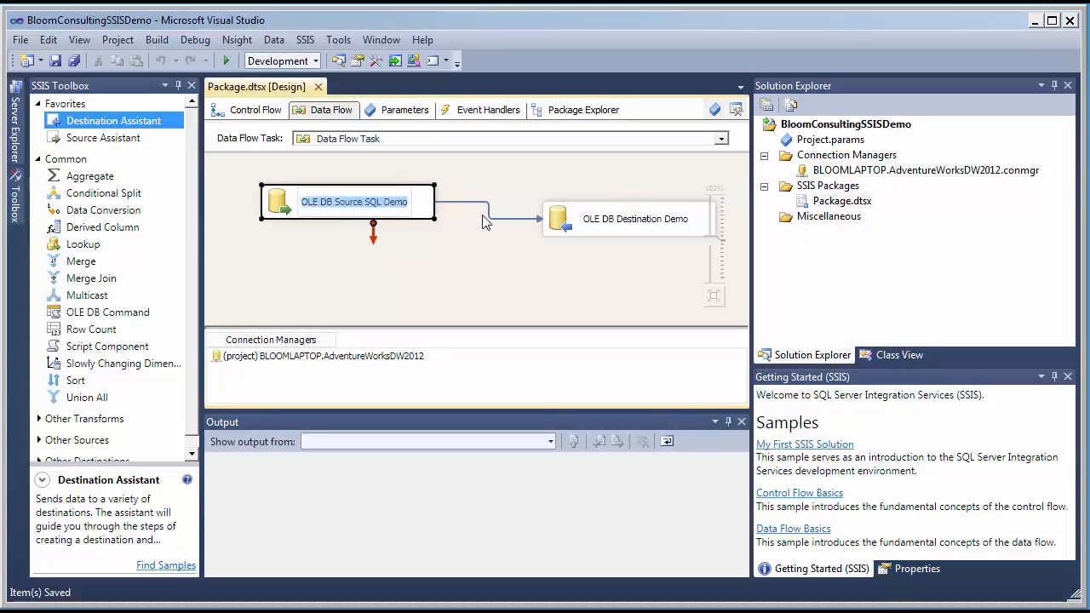
pyautogui.click(624, 228)
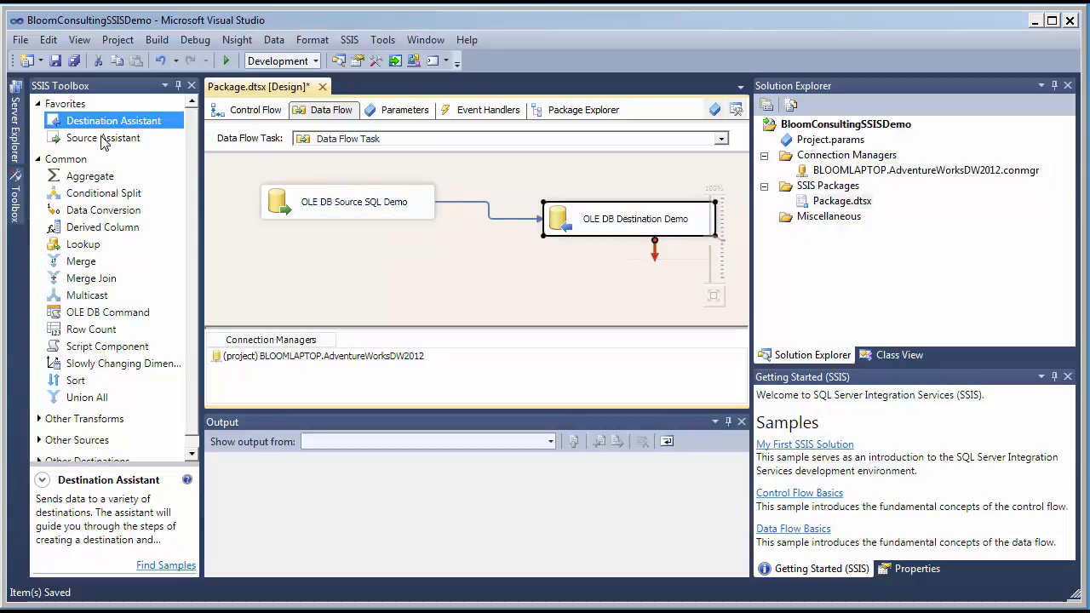
pyautogui.click(223, 109)
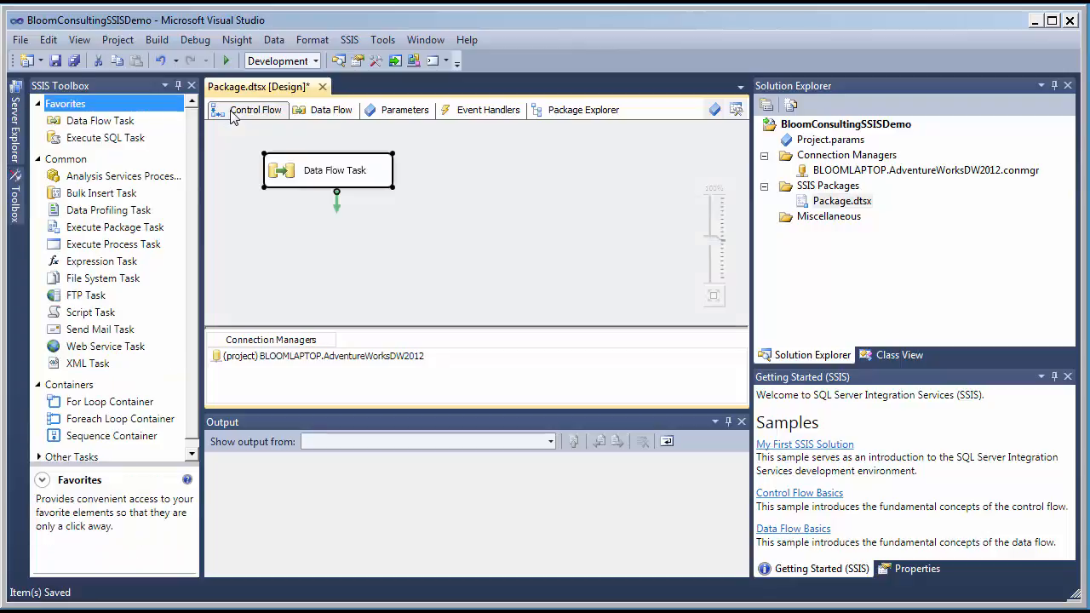
pyautogui.click(55, 60)
# Look through the package's Parameters, Event Handlers and Package Explorer views and go back to the control flow
pyautogui.click(393, 117)
pyautogui.click(464, 112)
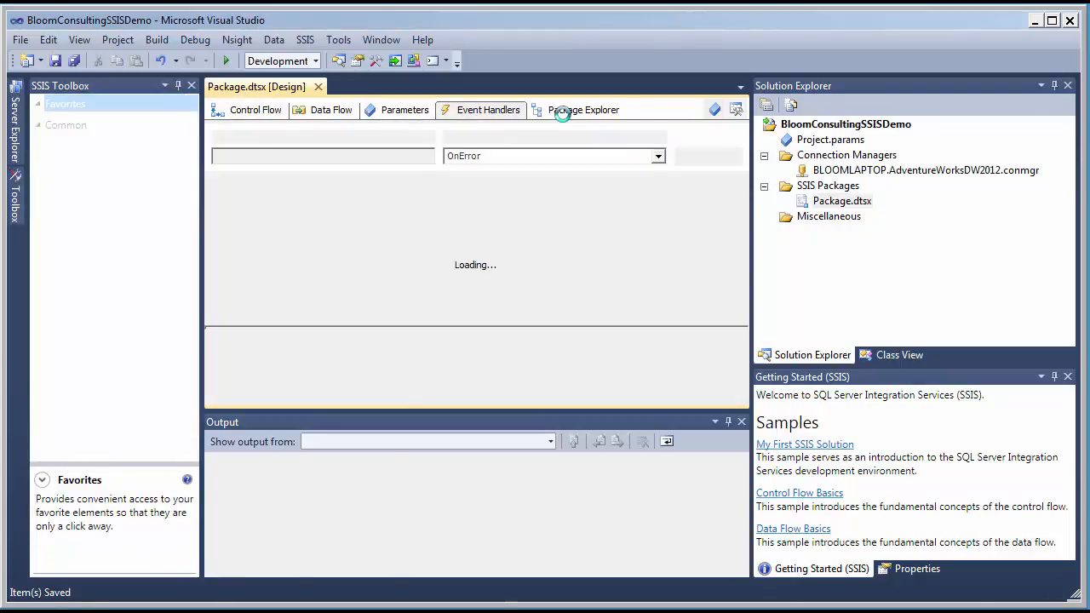
pyautogui.click(563, 115)
pyautogui.click(242, 118)
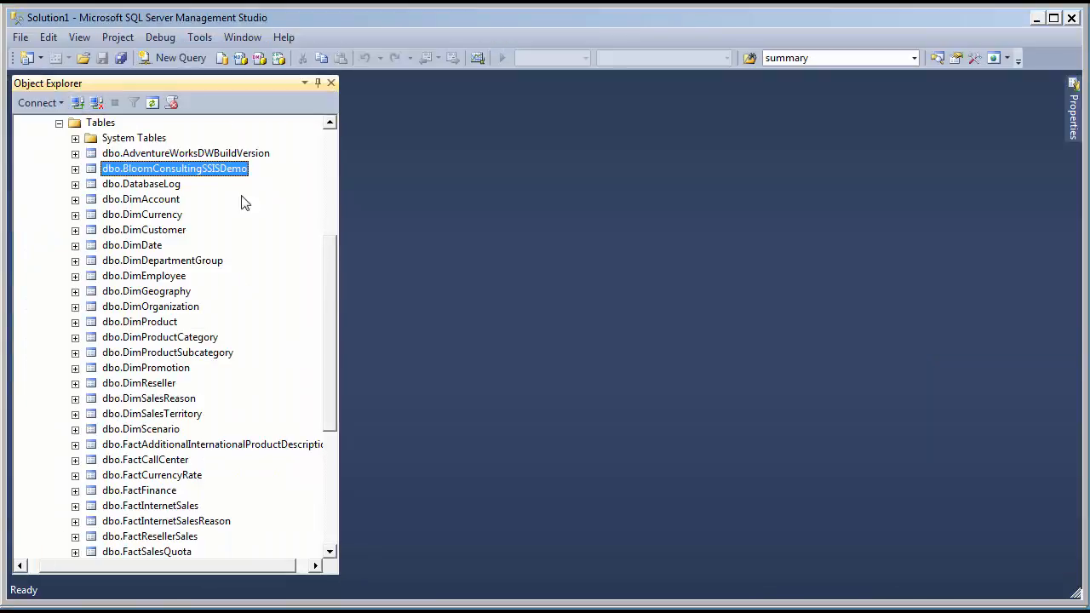
# In SQL Server Management Studio, query the top 1000 rows of dbo.BloomConsultingSSISDemo to check its contents, and minimize the window
pyautogui.rightClick(197, 173)
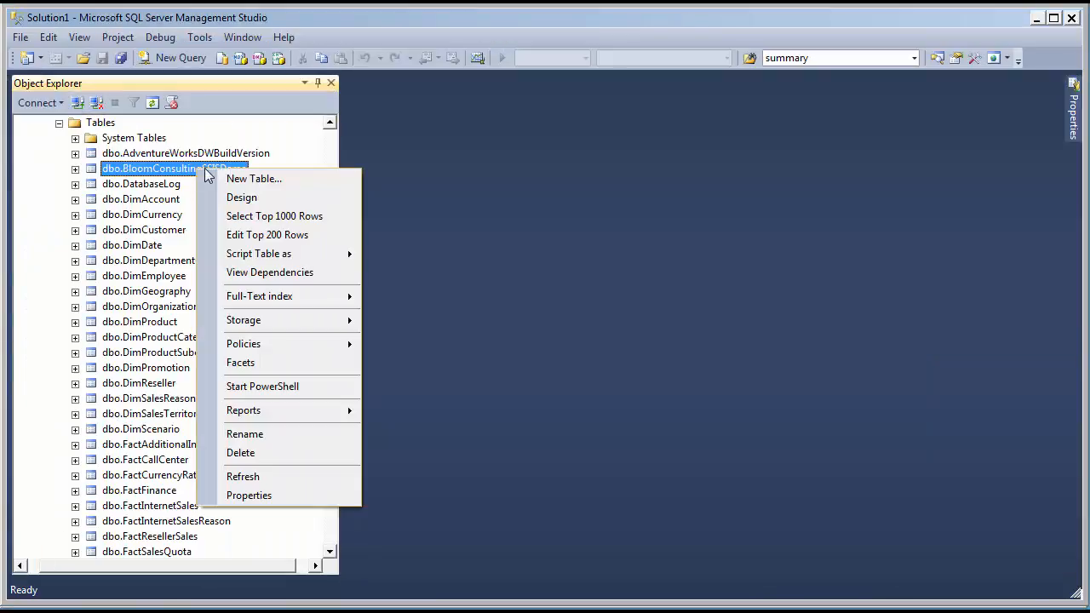
pyautogui.click(260, 216)
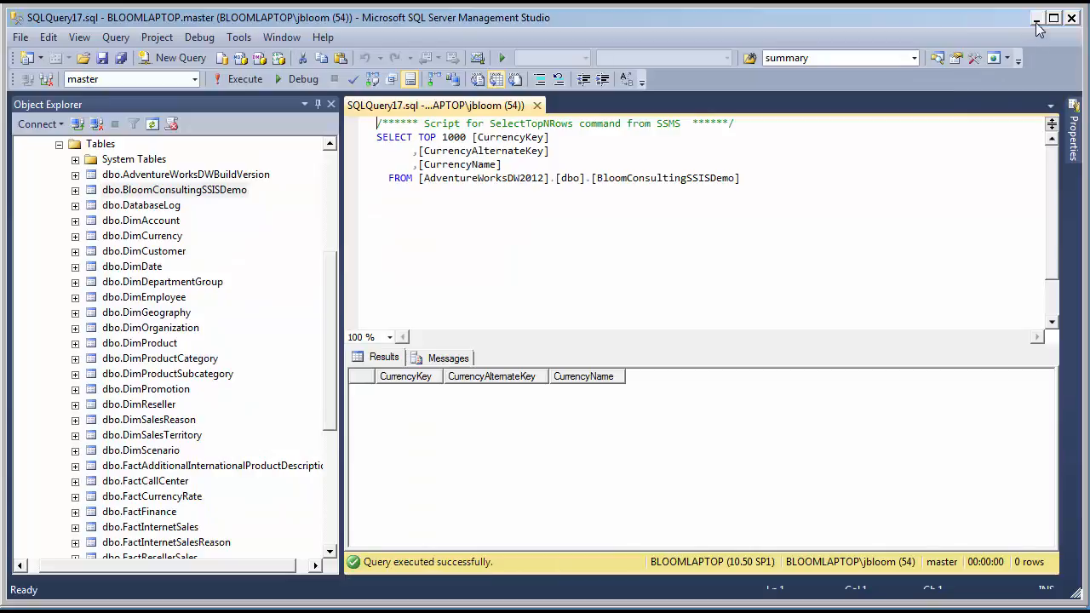
pyautogui.click(1036, 19)
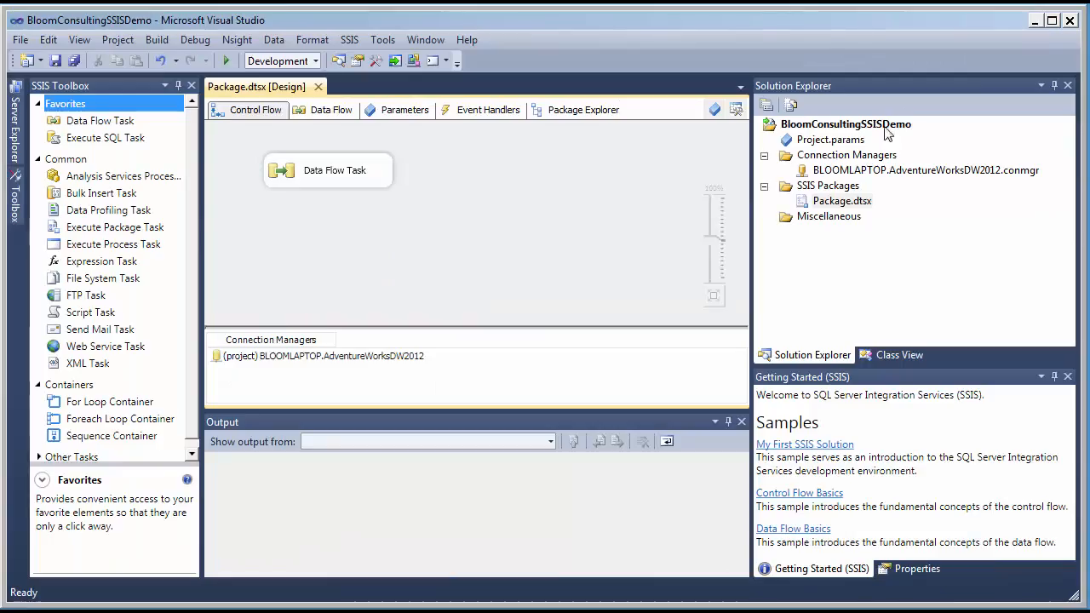
# In Visual Studio, execute Package.dtsx from the solution and stop debugging when the run completes
pyautogui.rightClick(343, 177)
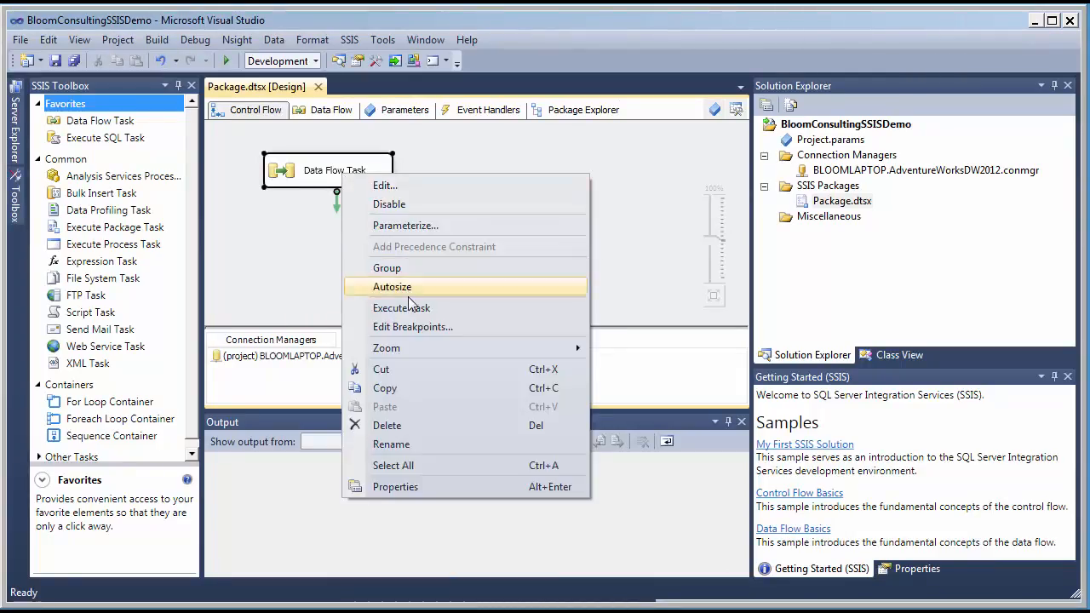
pyautogui.click(830, 201)
pyautogui.rightClick(826, 201)
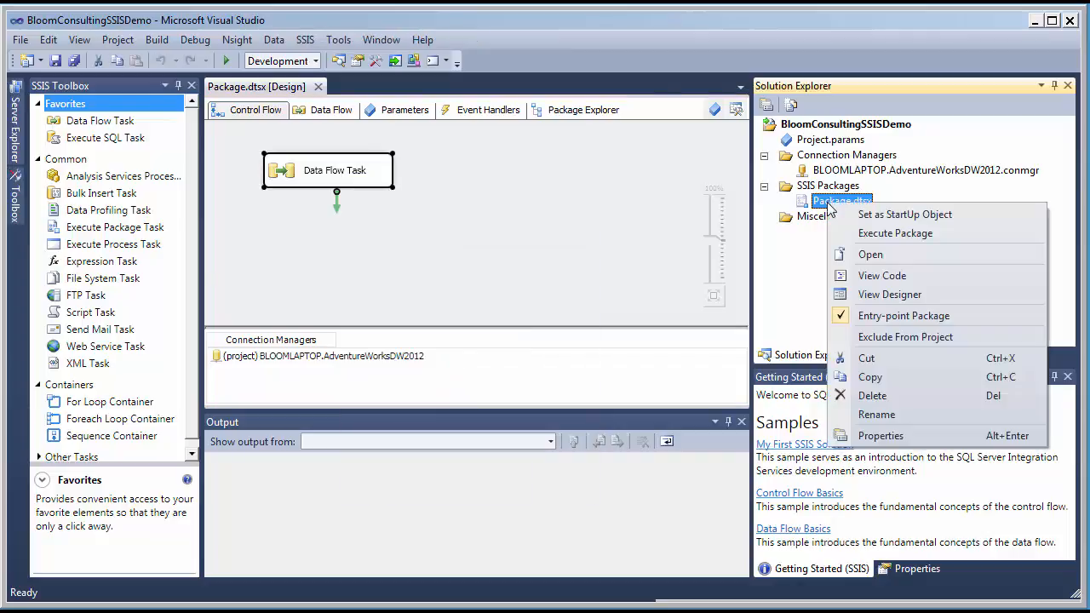
pyautogui.click(864, 236)
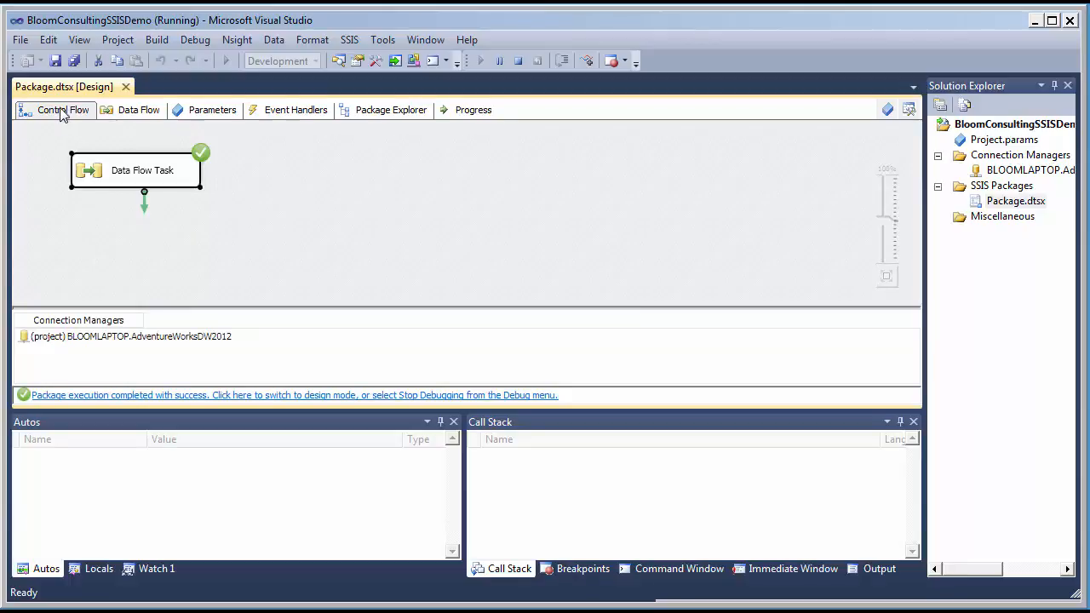
pyautogui.click(517, 60)
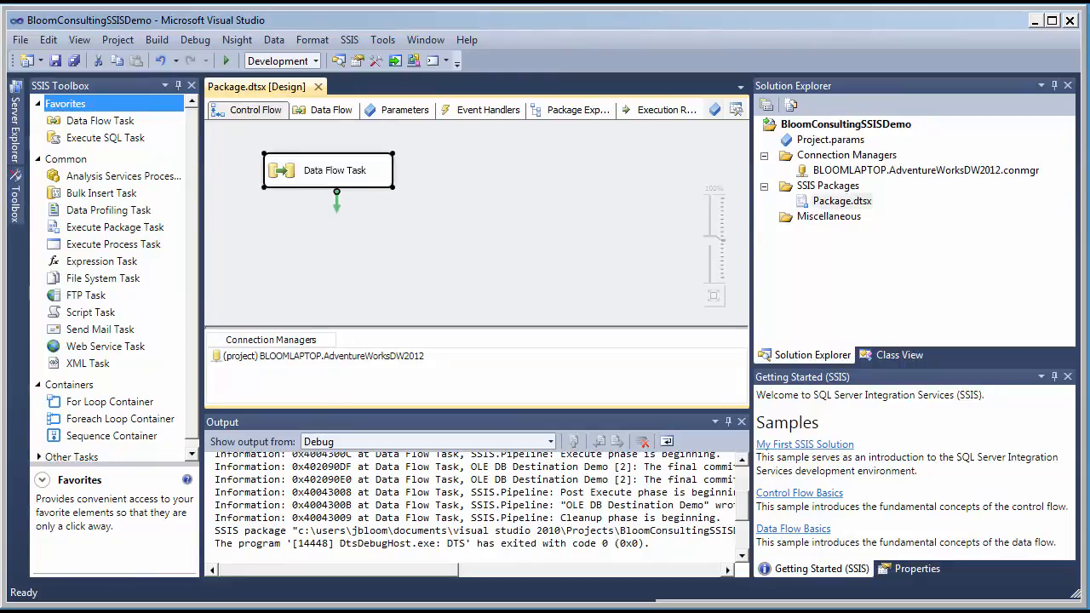
# Switch to SQL Server Management Studio and rerun the SELECT TOP 1000 query on BloomConsultingSSISDemo to check the loaded rows
pyautogui.hotkey('alt', 'Tab')
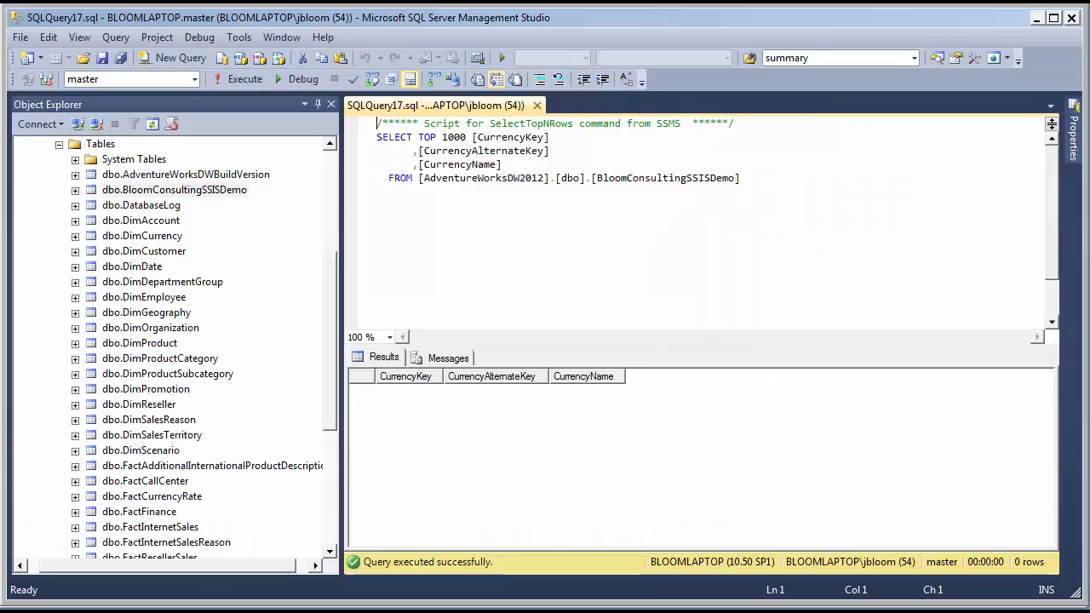
pyautogui.click(491, 211)
pyautogui.click(244, 80)
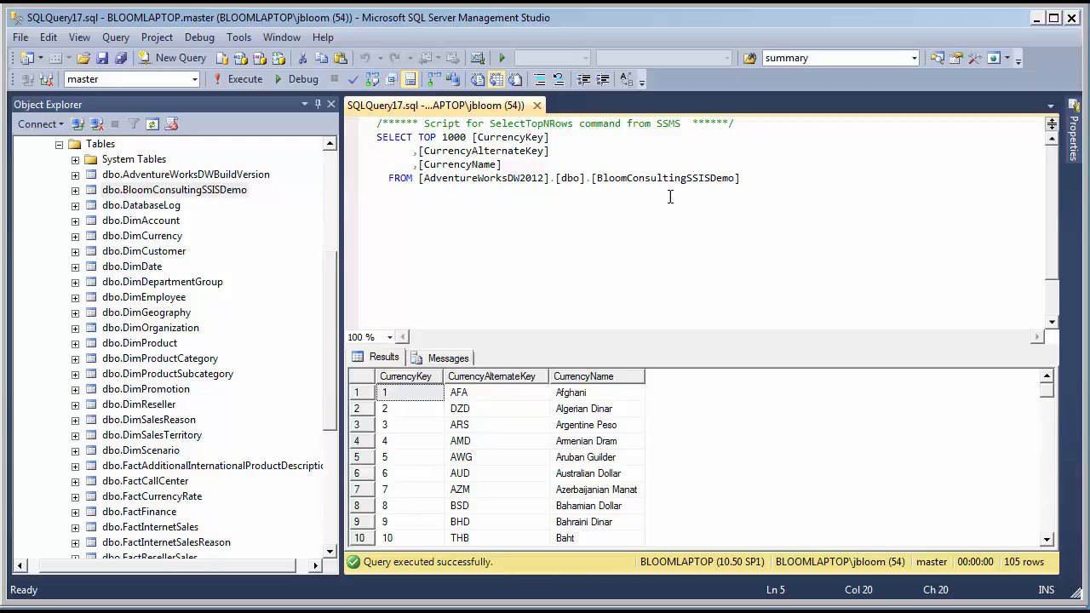
pyautogui.click(744, 181)
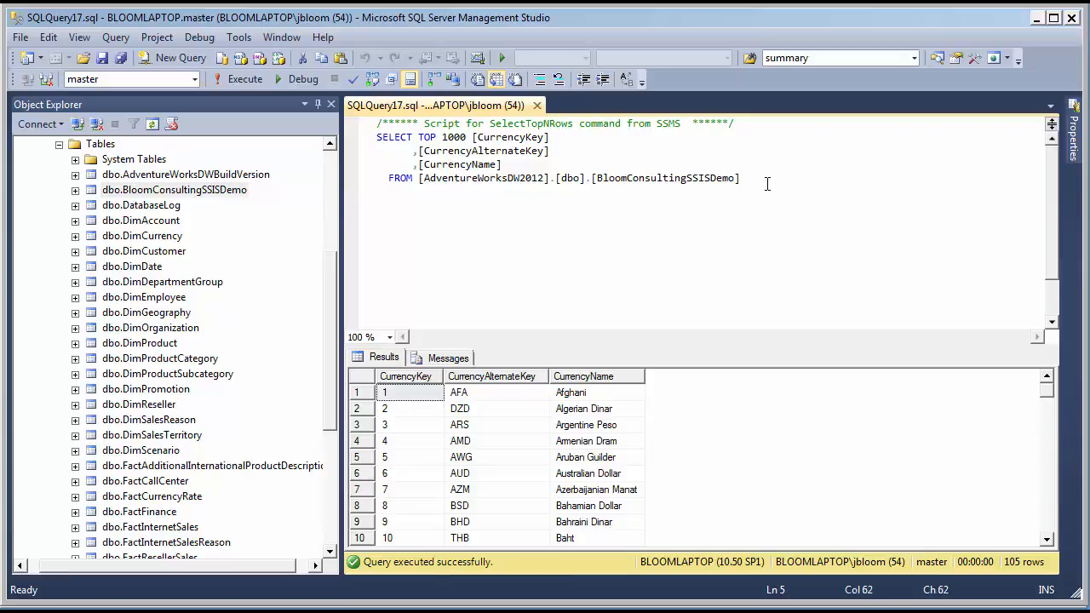